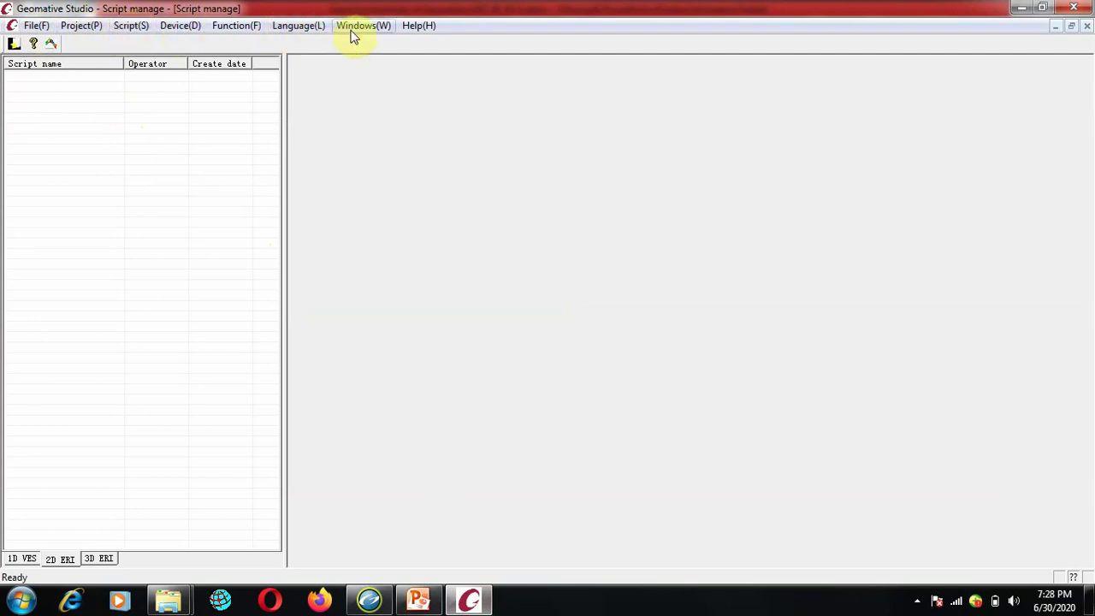
Open the project management main view and start creating a new local project.
{"action": "left_click", "coordinate": [81, 28]}
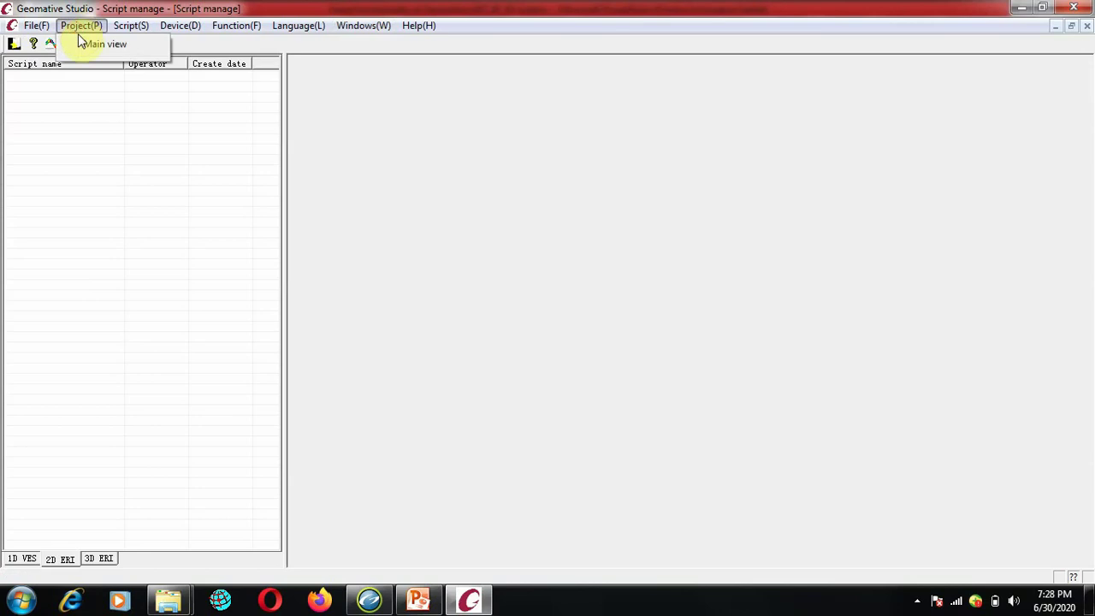
{"action": "left_click", "coordinate": [89, 48]}
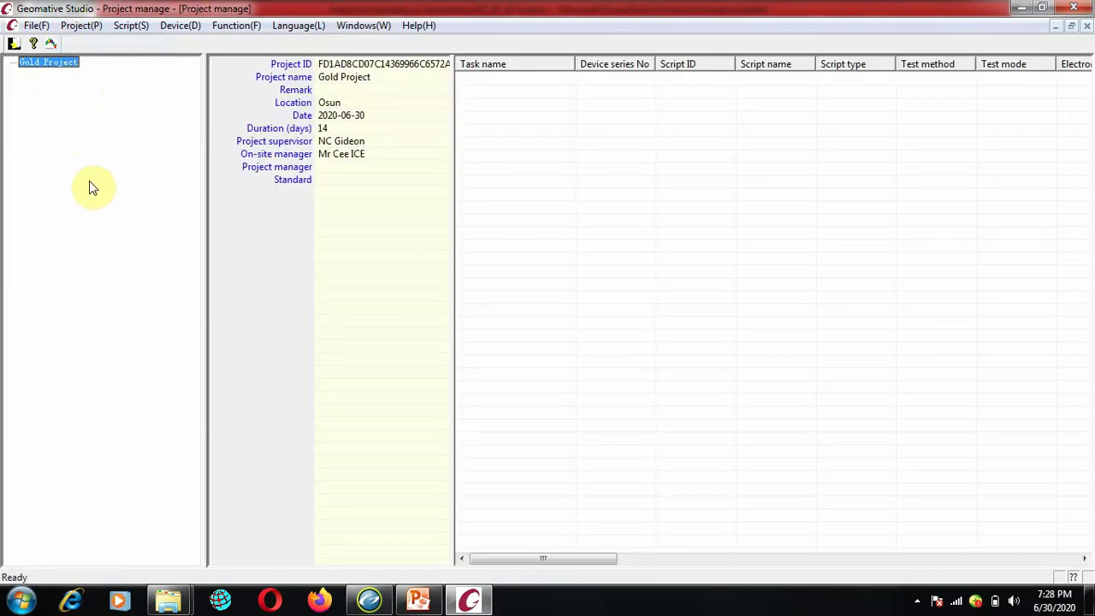
{"action": "right_click", "coordinate": [45, 126]}
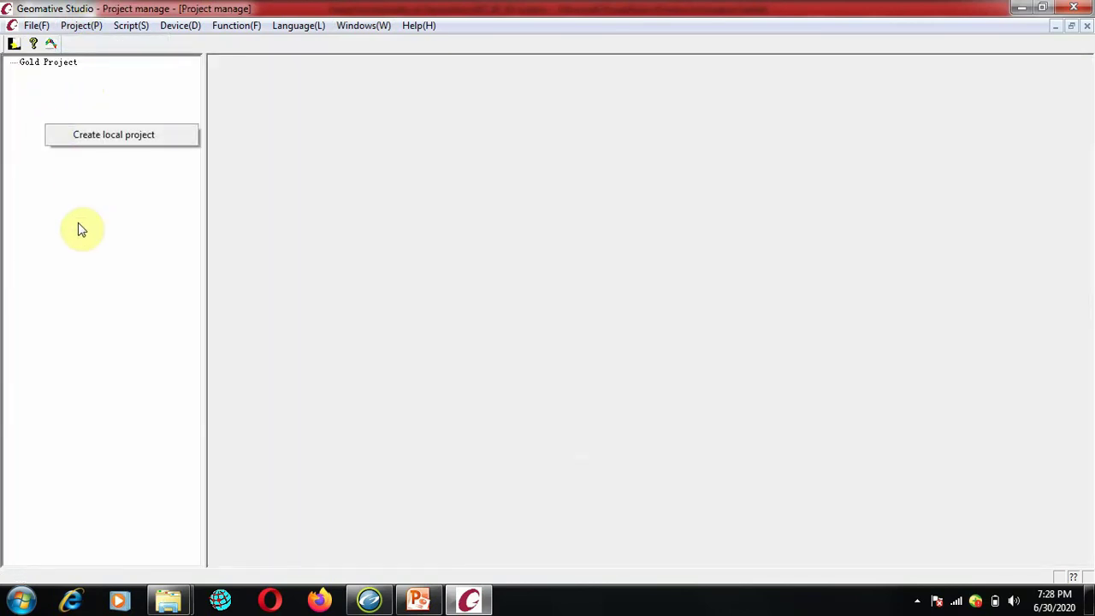
{"action": "left_click", "coordinate": [68, 199]}
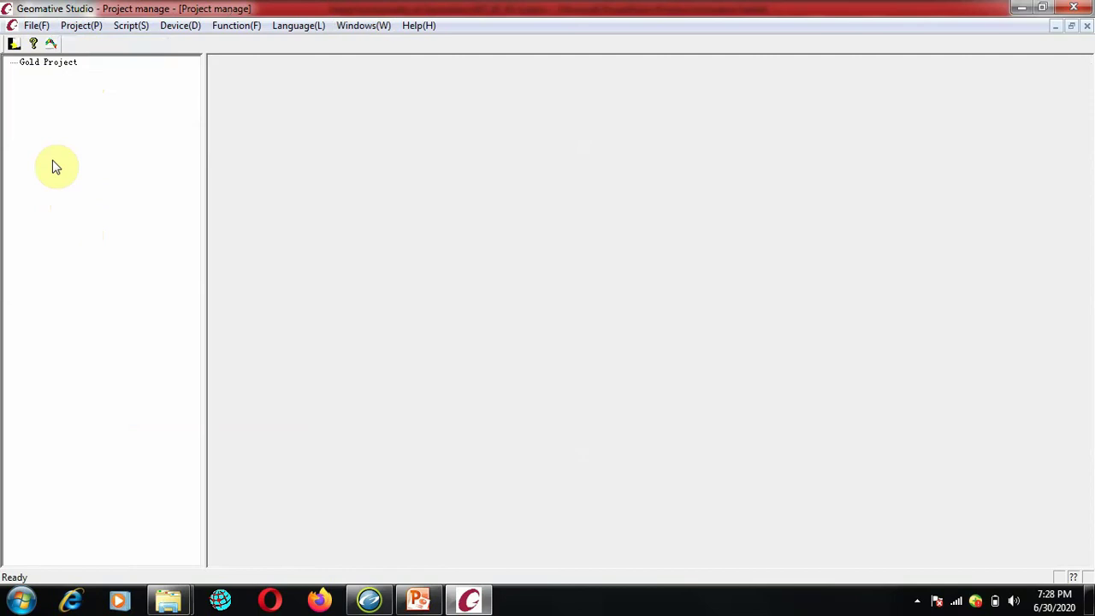
{"action": "right_click", "coordinate": [63, 173]}
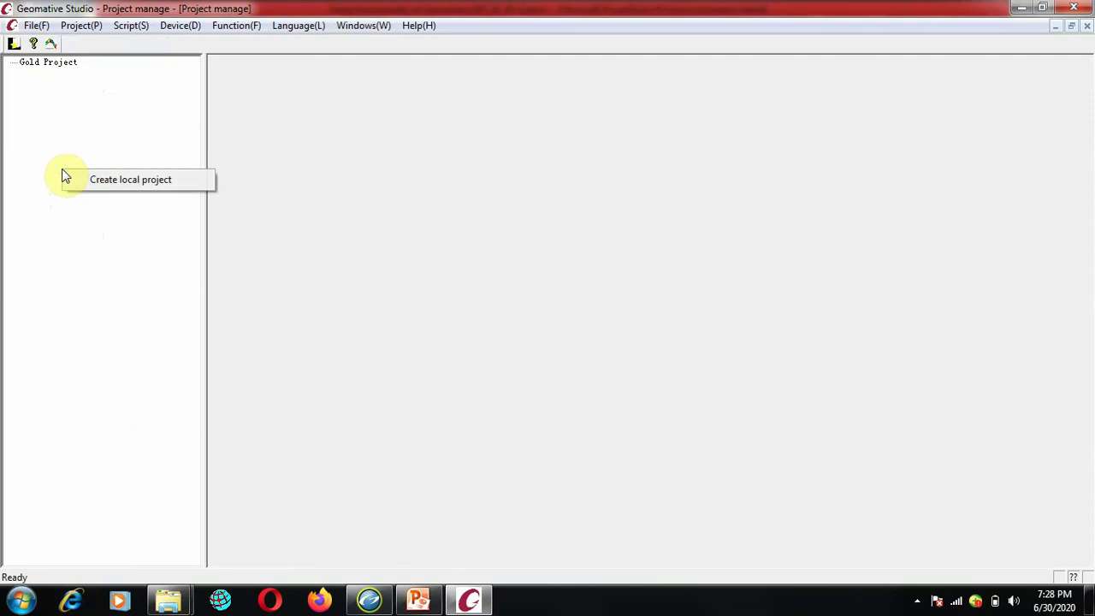
{"action": "left_click", "coordinate": [93, 181]}
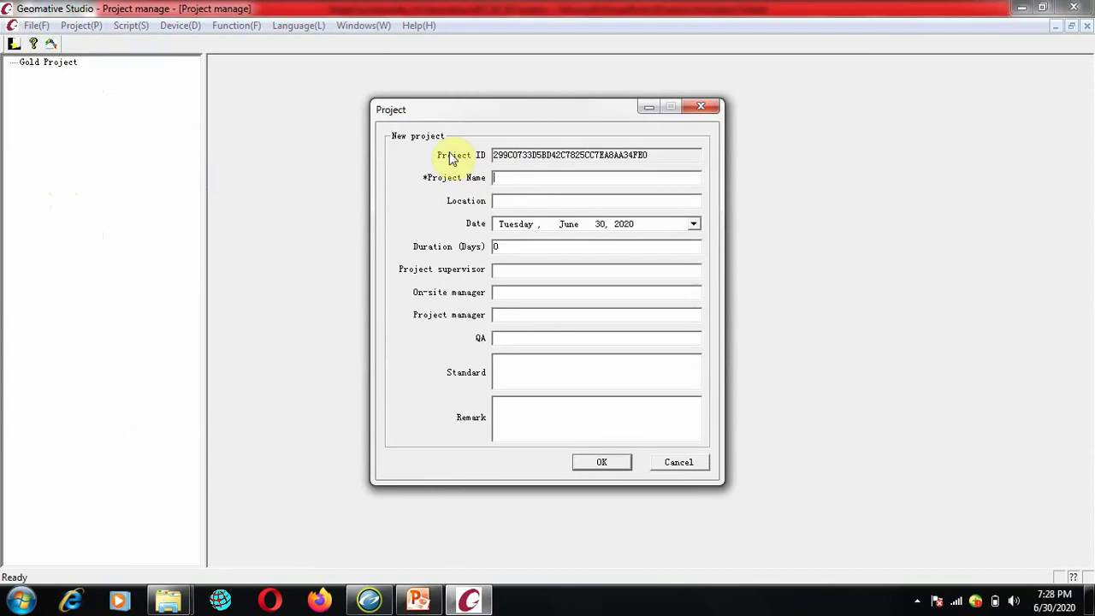
Name the new project Osun Gold Project.
{"action": "type", "text": "g"}
{"action": "key", "text": "BackSpace"}
{"action": "key", "text": "BackSpace"}
{"action": "type", "text": "su"}
{"action": "key", "text": "BackSpace"}
{"action": "key", "text": "BackSpace"}
{"action": "key", "text": "BackSpace"}
{"action": "type", "text": "sun Gold Project"}
Set the project's location to Osun and its duration to 7 days.
{"action": "left_click", "coordinate": [505, 203]}
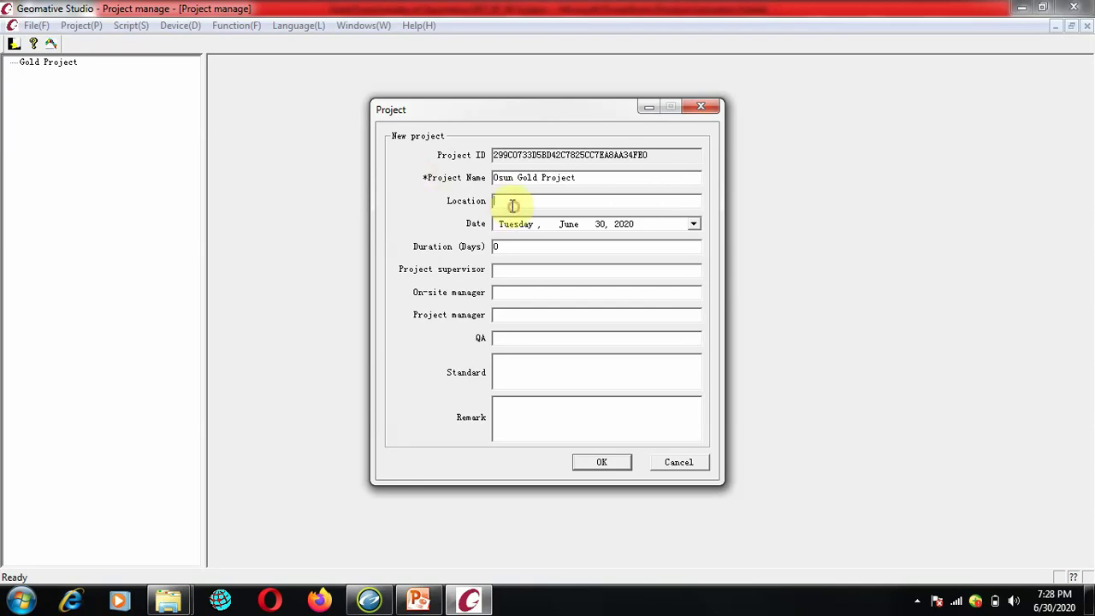
{"action": "type", "text": "Osun"}
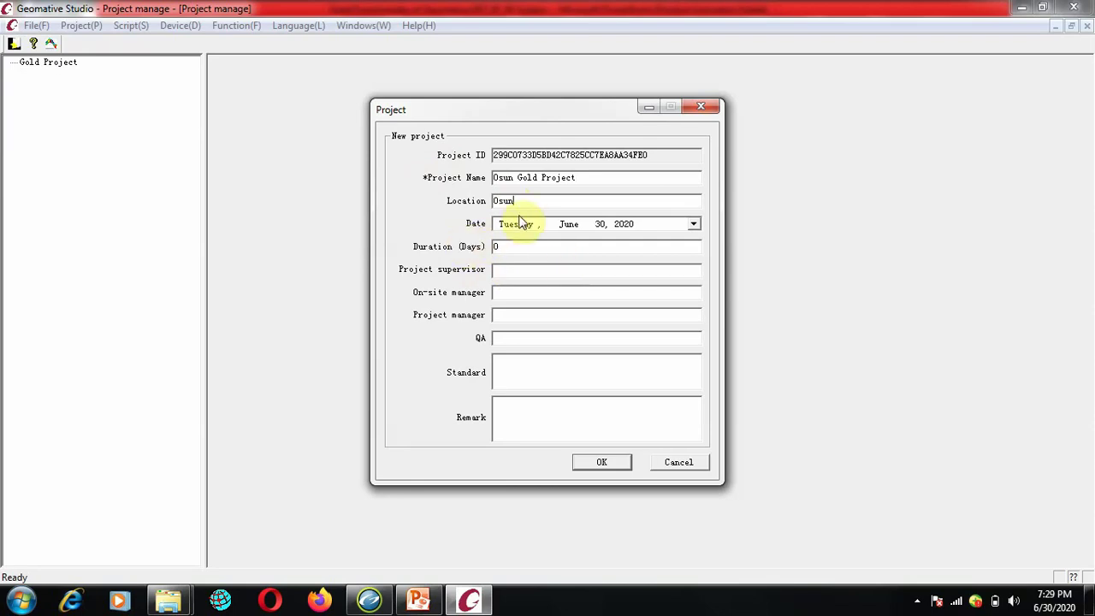
{"action": "left_click", "coordinate": [512, 249]}
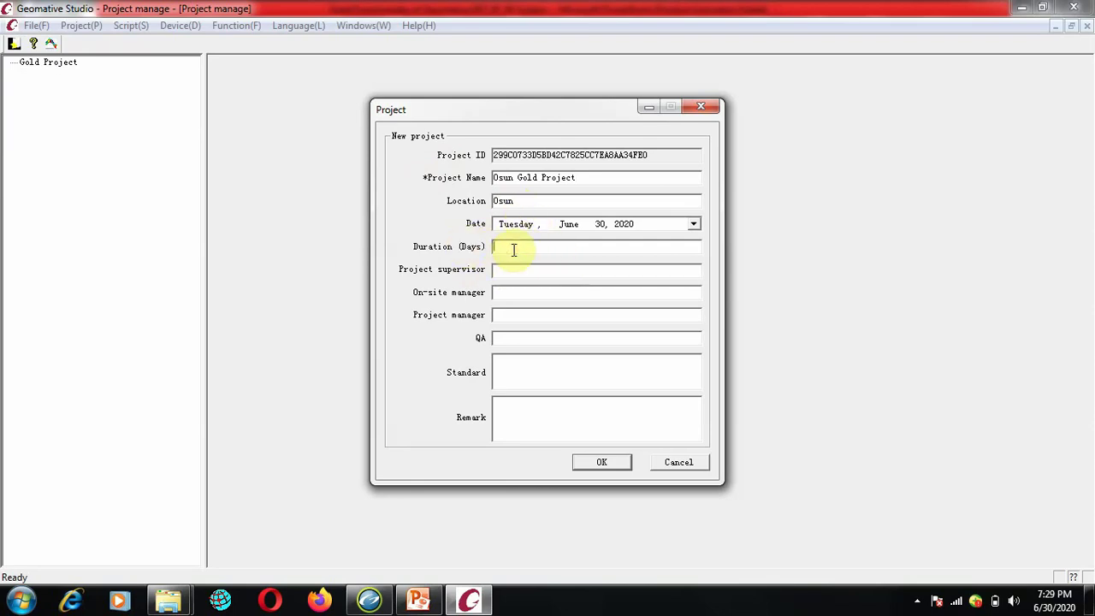
{"action": "type", "text": "7"}
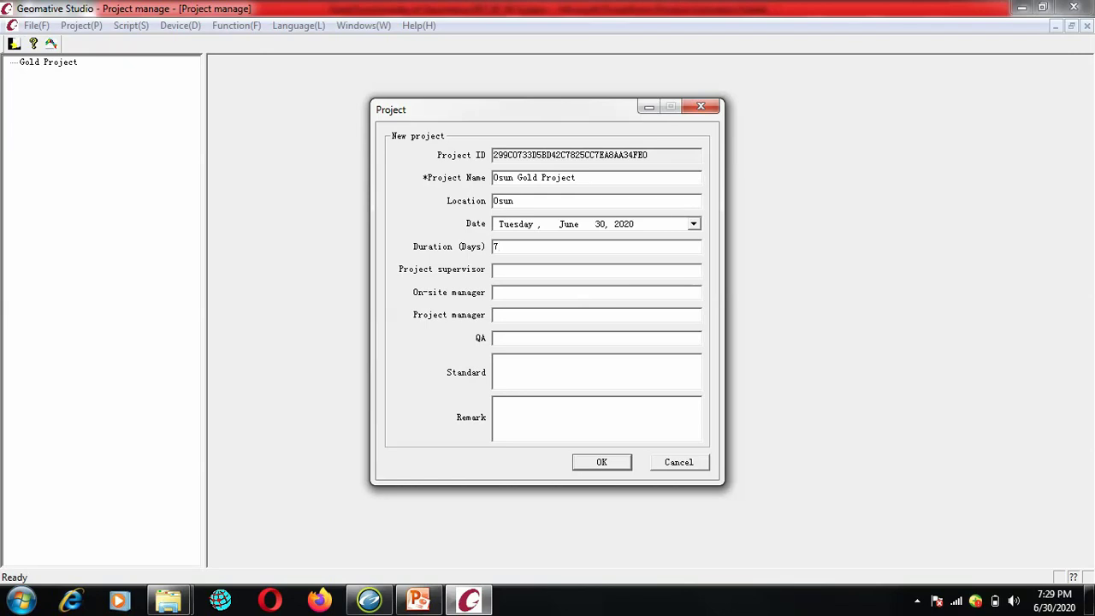
Enter the names of the project supervisor and the on-site manager.
{"action": "left_click", "coordinate": [521, 269]}
{"action": "type", "text": "NC Gideon"}
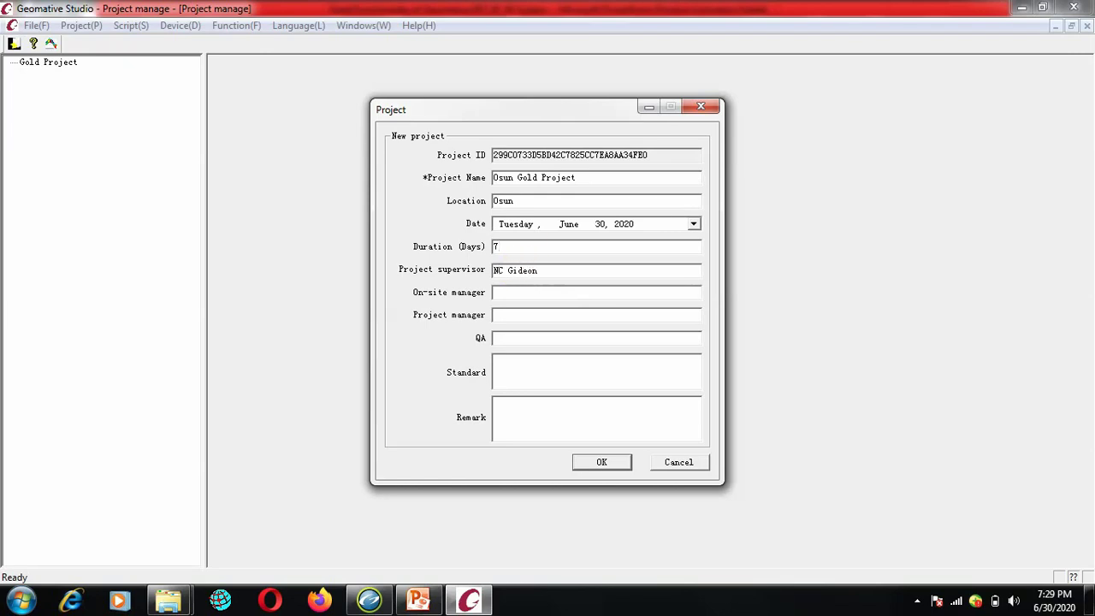
{"action": "left_click", "coordinate": [521, 294]}
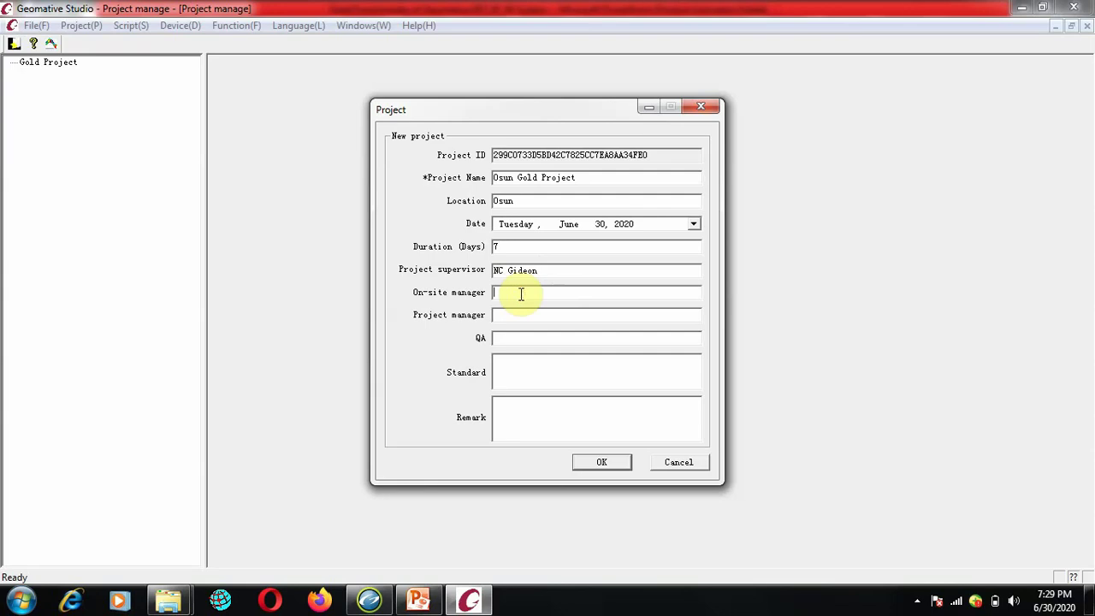
{"action": "type", "text": "Mster"}
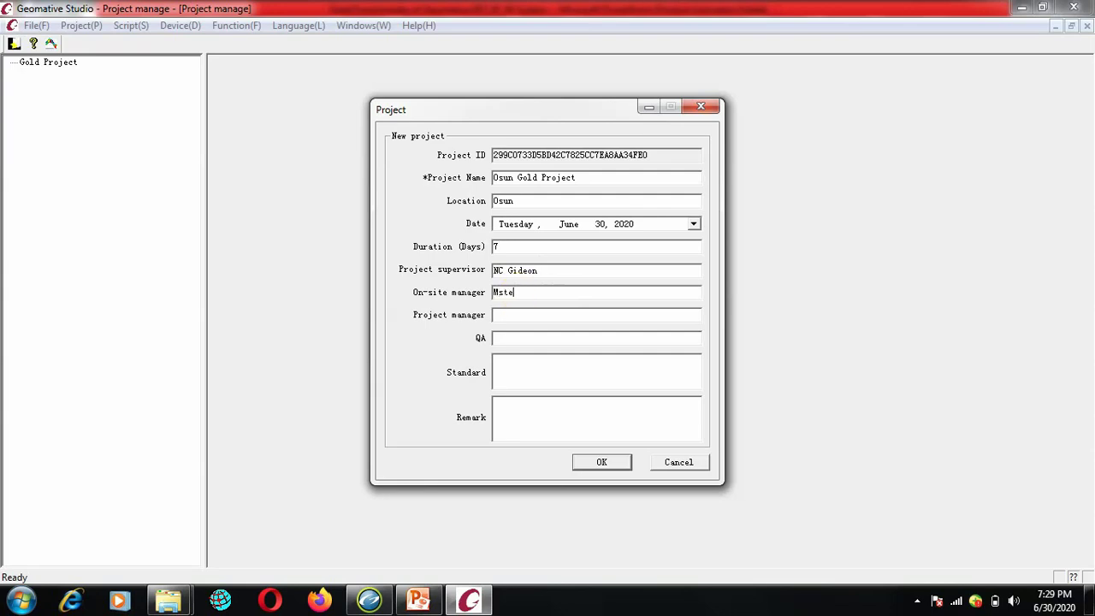
{"action": "key", "text": "BackSpace"}
{"action": "key", "text": "BackSpace"}
{"action": "key", "text": "BackSpace"}
{"action": "type", "text": "er"}
Leave project manager, QA, standard and remark blank and save the new project.
{"action": "left_click", "coordinate": [509, 315]}
{"action": "left_click", "coordinate": [511, 340]}
{"action": "left_click", "coordinate": [505, 340]}
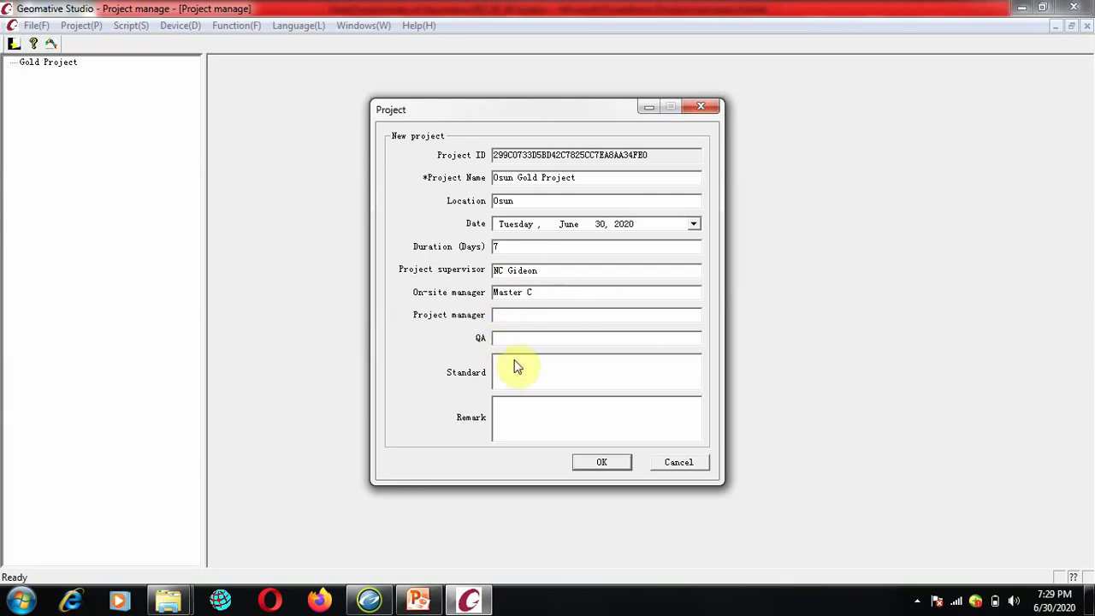
{"action": "left_click", "coordinate": [511, 369]}
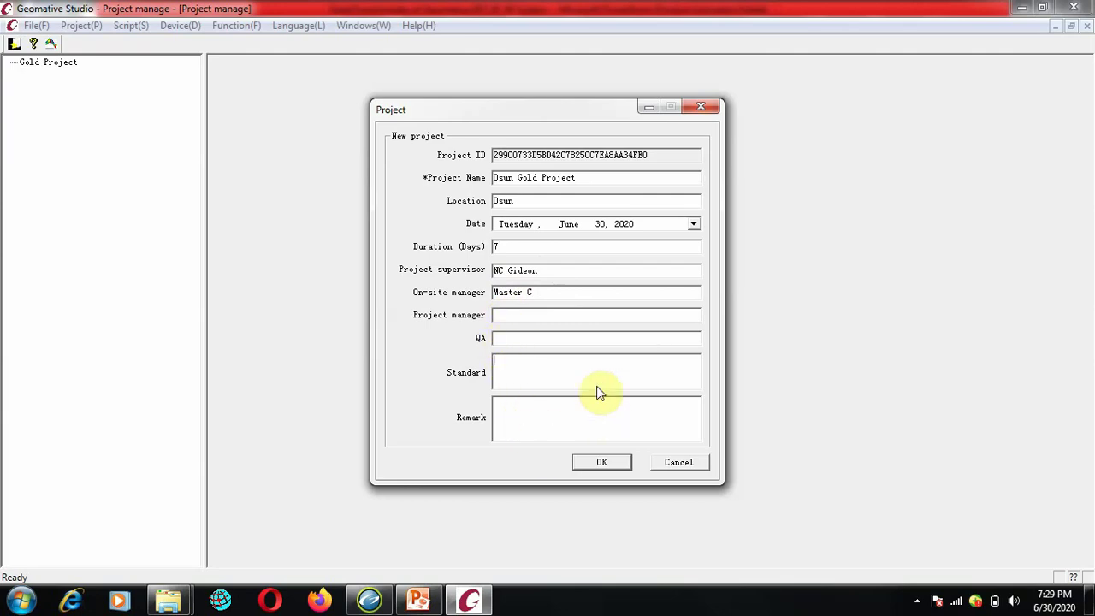
{"action": "left_click", "coordinate": [604, 467]}
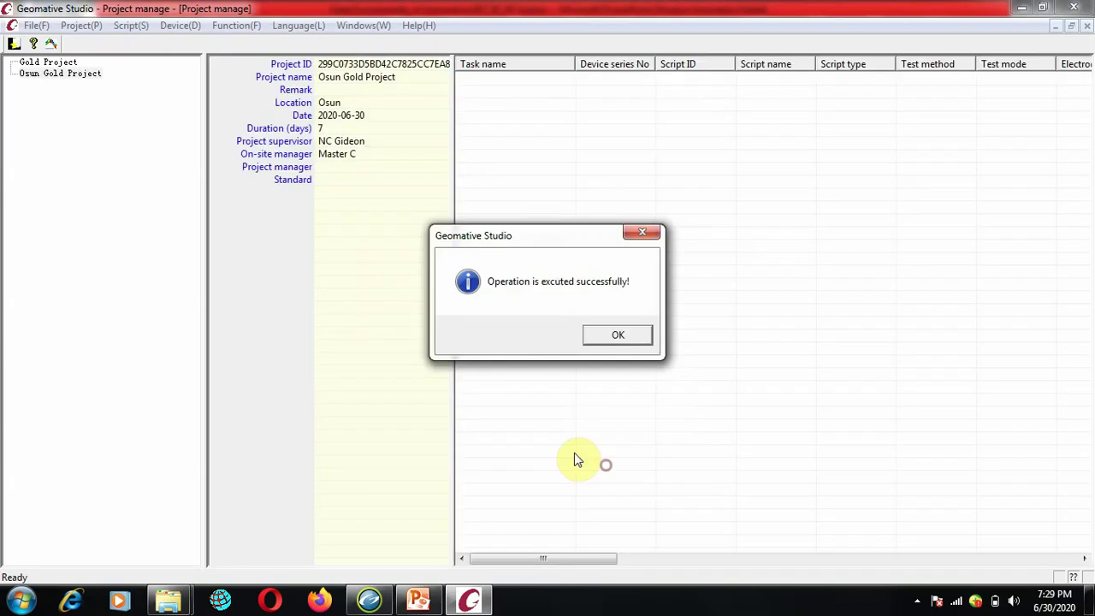
{"action": "left_click", "coordinate": [619, 337]}
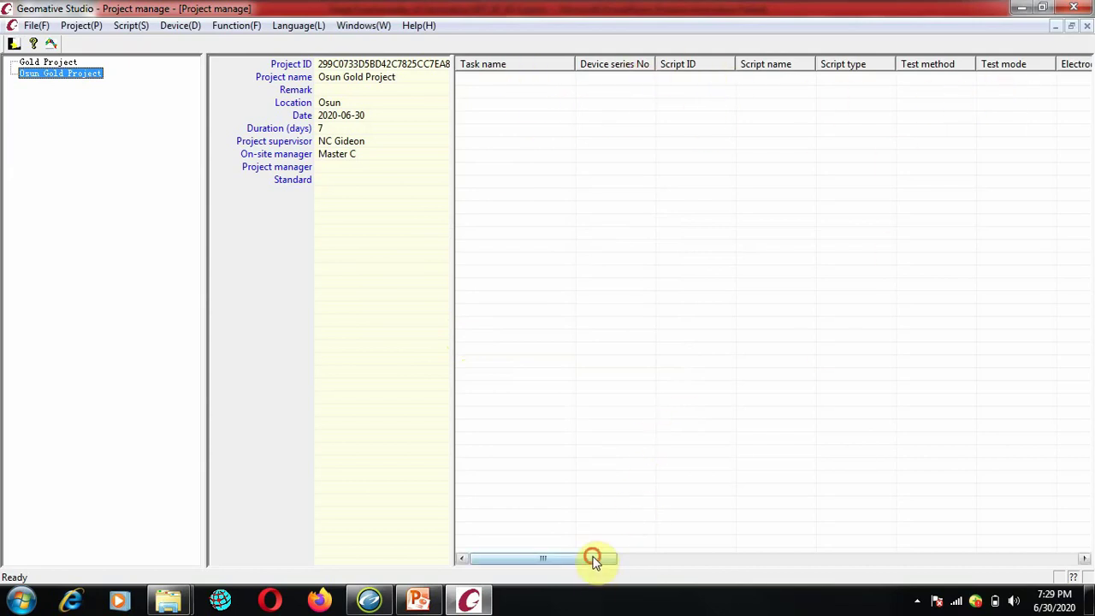
{"action": "left_click_drag", "start_coordinate": [591, 557], "coordinate": [829, 562]}
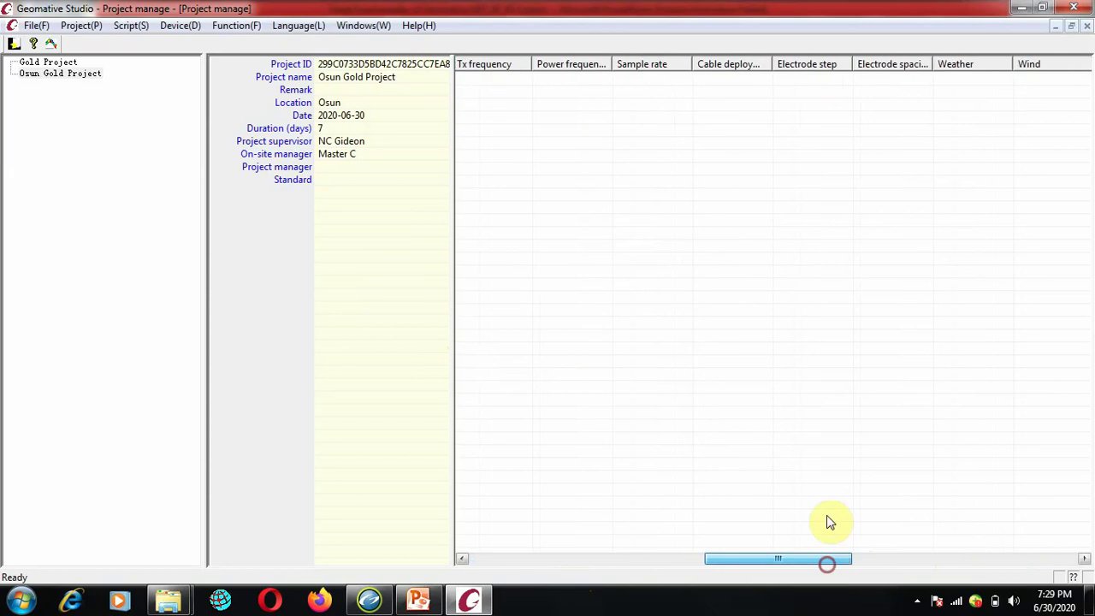
{"action": "left_click_drag", "start_coordinate": [756, 570], "coordinate": [521, 573]}
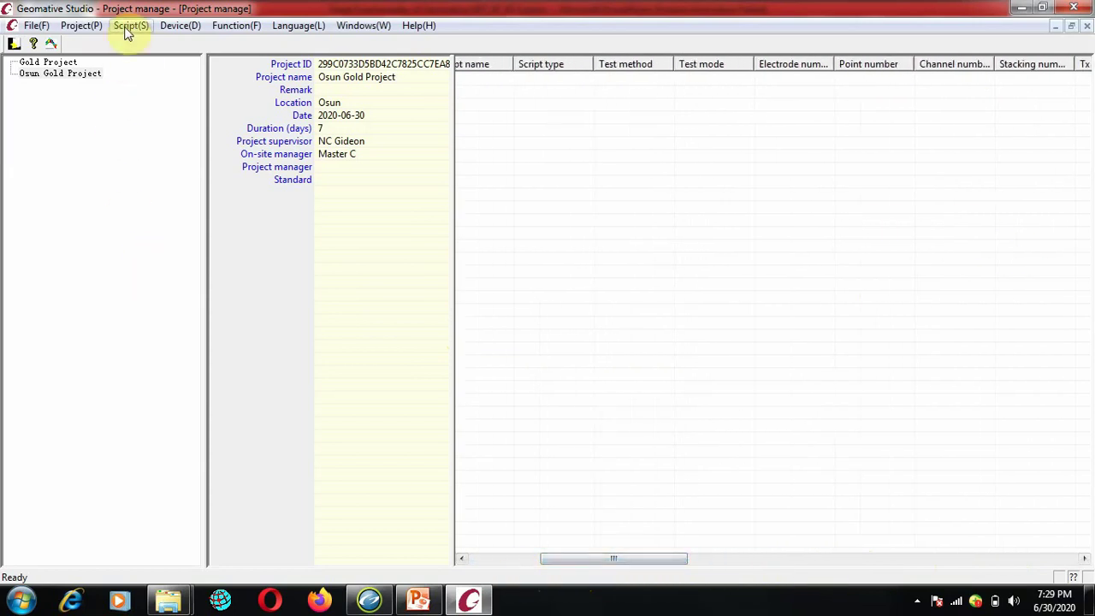
{"action": "left_click", "coordinate": [49, 74]}
{"action": "right_click", "coordinate": [50, 77]}
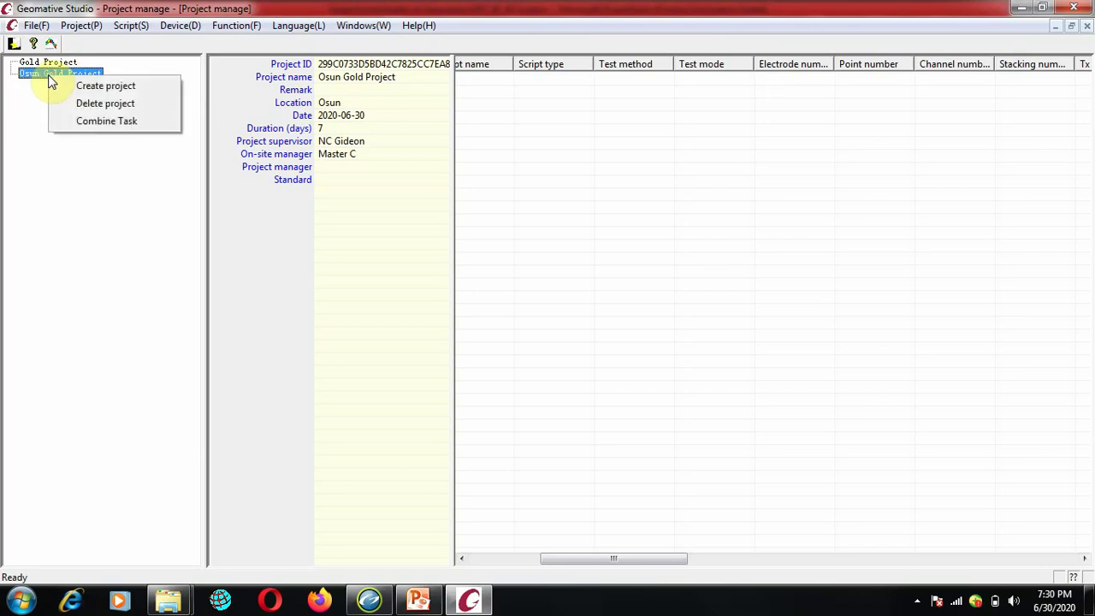
{"action": "left_click", "coordinate": [66, 162]}
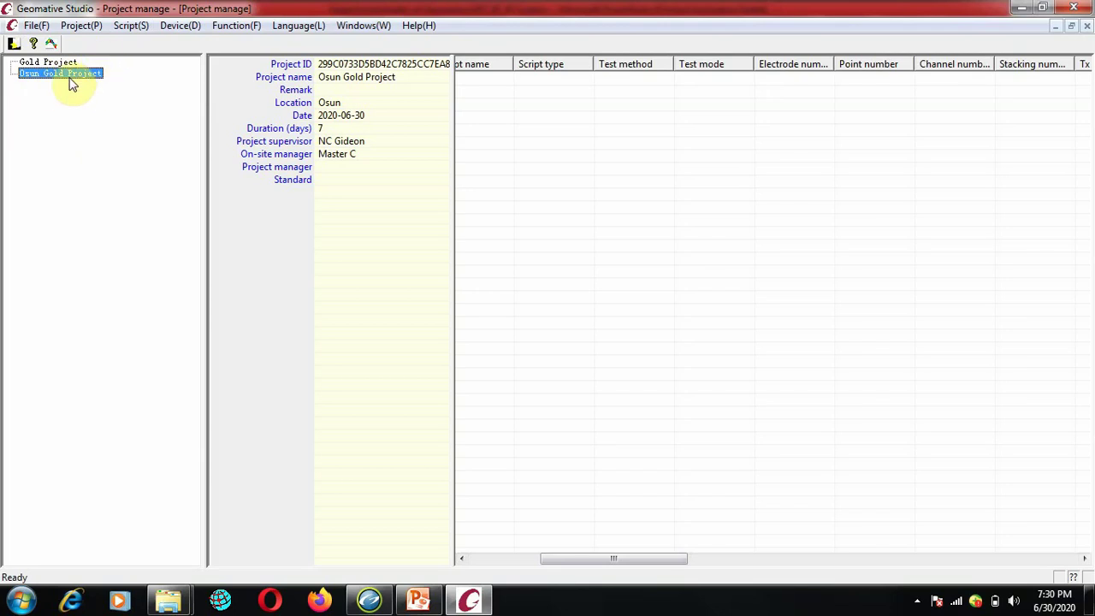
Open the script management main view and start a new script in the 1D VES category.
{"action": "left_click", "coordinate": [129, 26]}
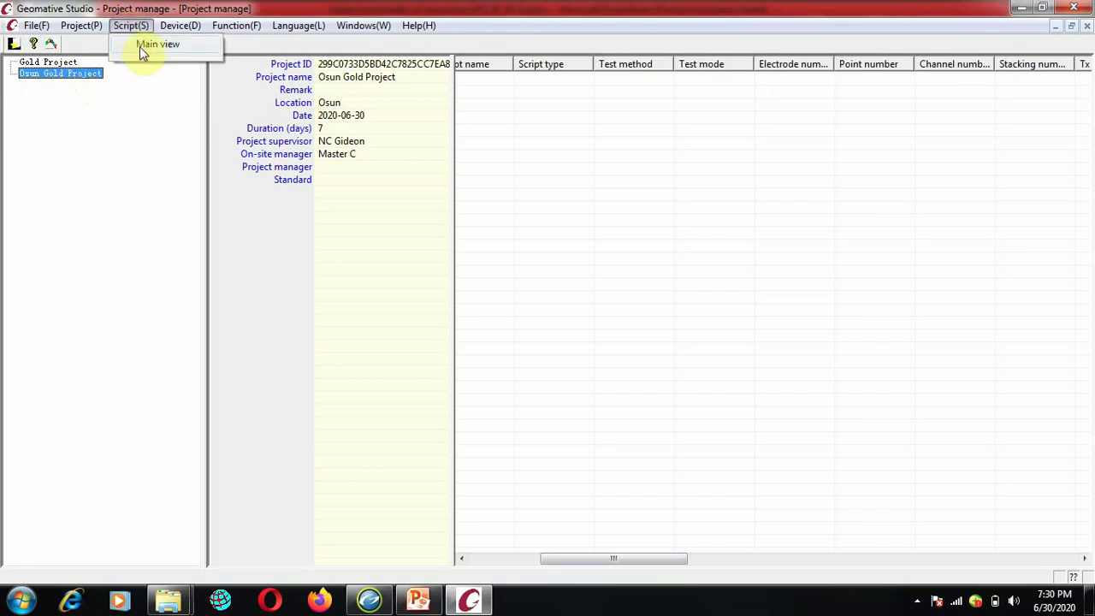
{"action": "left_click", "coordinate": [141, 47]}
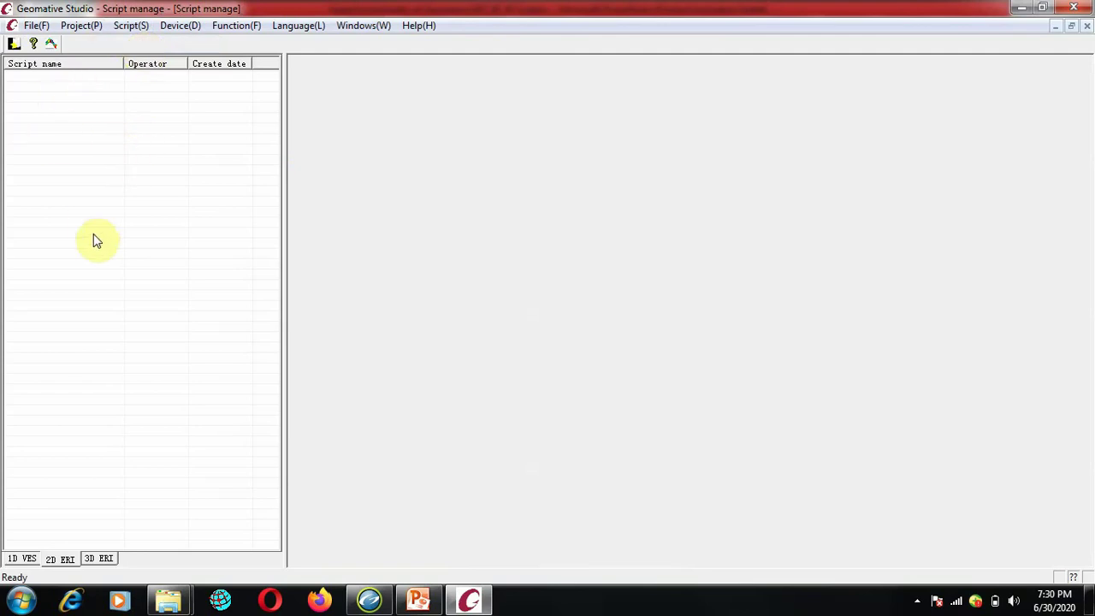
{"action": "left_click", "coordinate": [93, 317]}
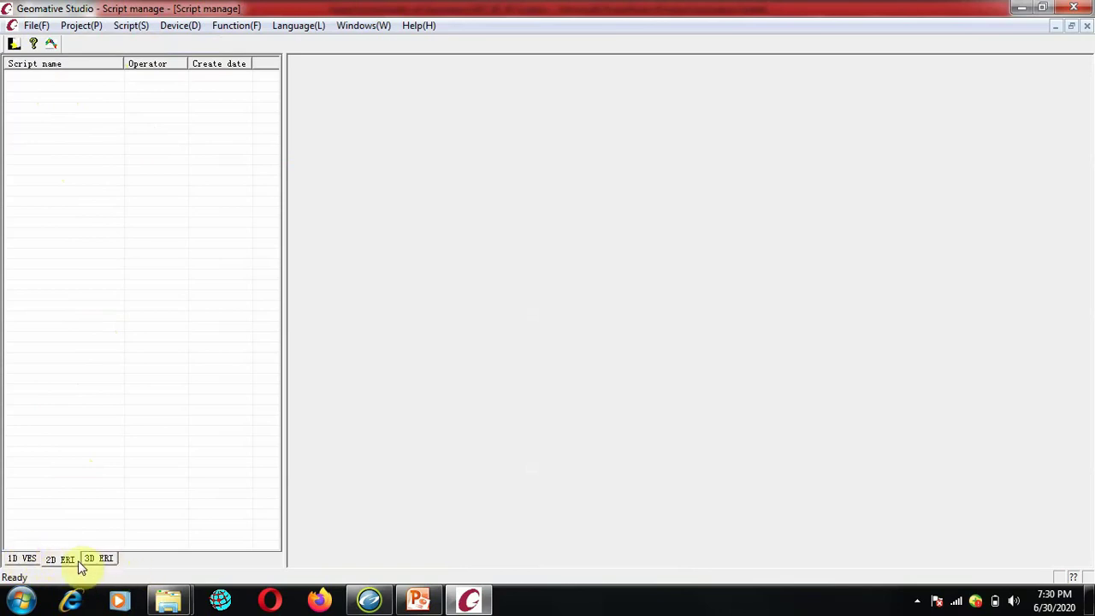
{"action": "left_click", "coordinate": [20, 559]}
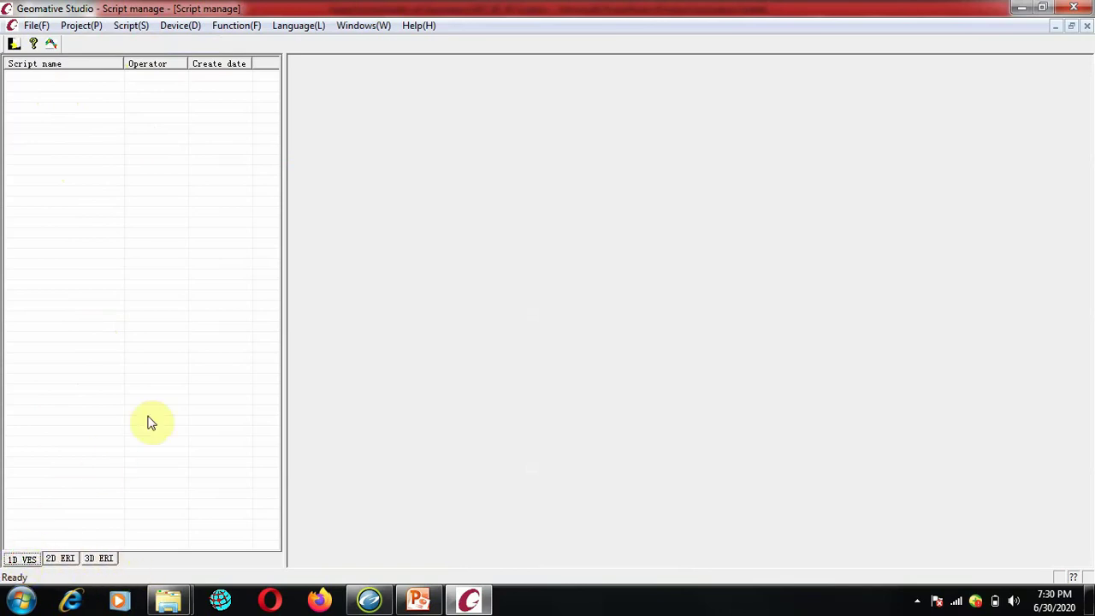
{"action": "right_click", "coordinate": [182, 315]}
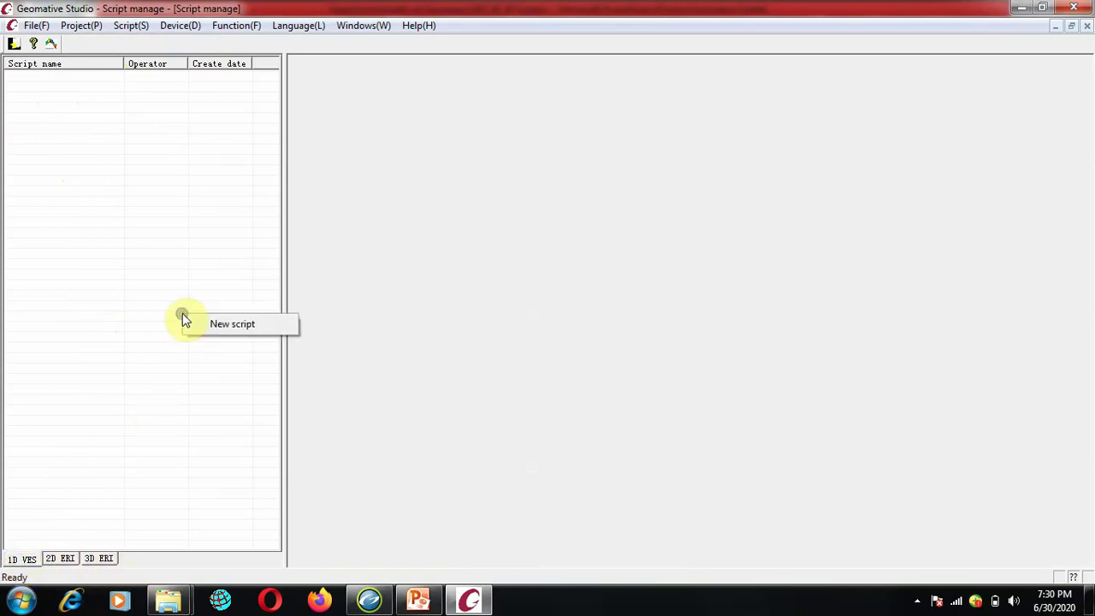
{"action": "left_click", "coordinate": [224, 324]}
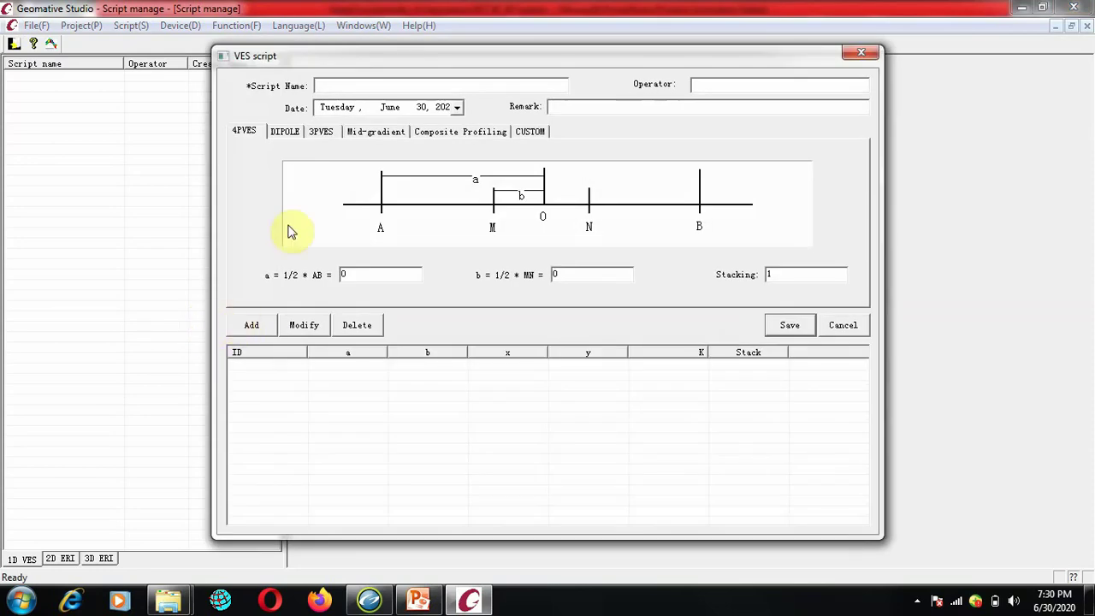
{"action": "left_click_drag", "start_coordinate": [506, 60], "coordinate": [467, 66]}
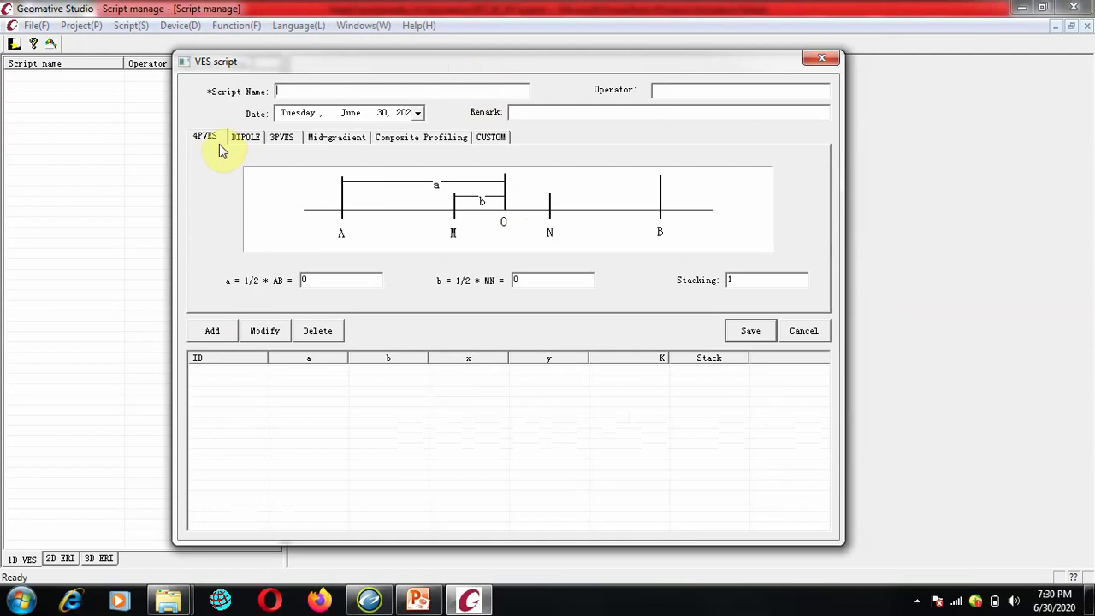
Review the VES array types, including DIPOLE, 3PVES, Mid-gradient, Composite Profiling, 4PVES and CUSTOM.
{"action": "left_click", "coordinate": [250, 142]}
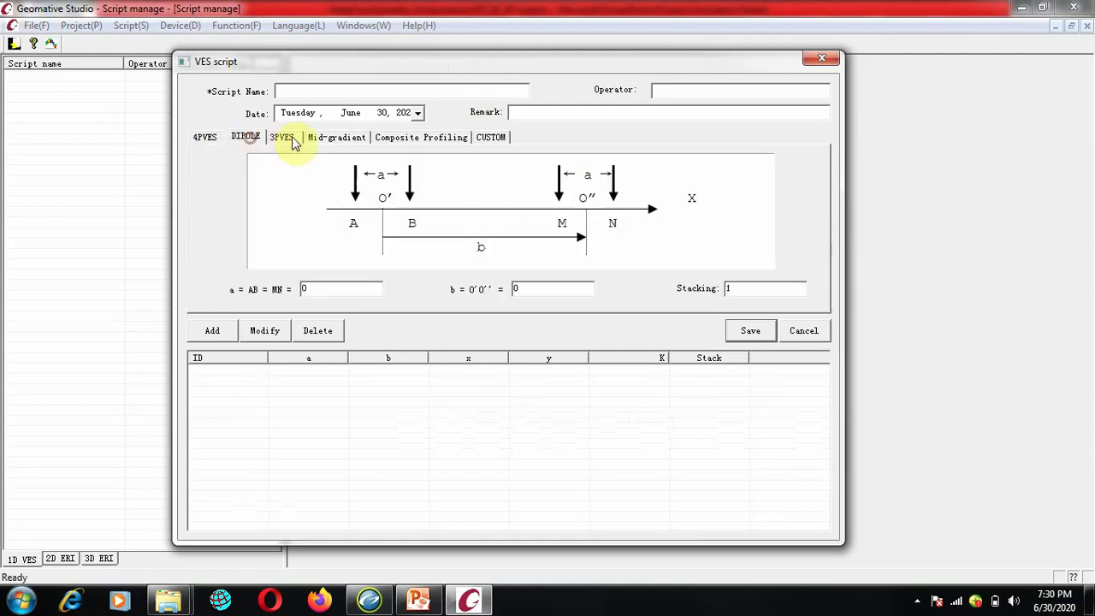
{"action": "left_click", "coordinate": [285, 143]}
{"action": "left_click", "coordinate": [333, 139]}
{"action": "left_click", "coordinate": [409, 140]}
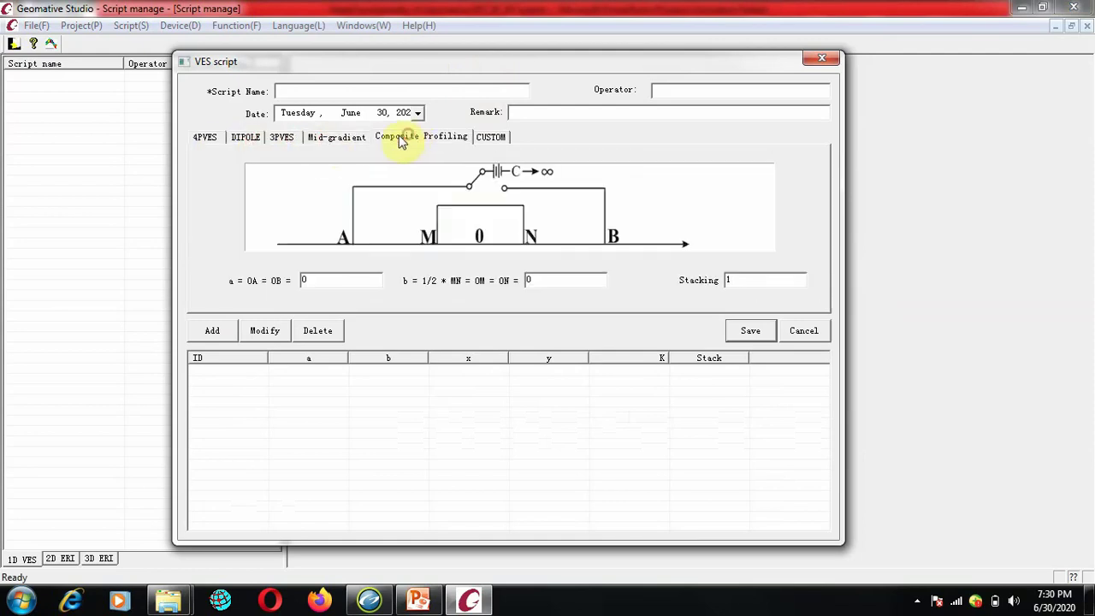
{"action": "left_click", "coordinate": [244, 142]}
{"action": "left_click", "coordinate": [279, 144]}
{"action": "left_click", "coordinate": [205, 139]}
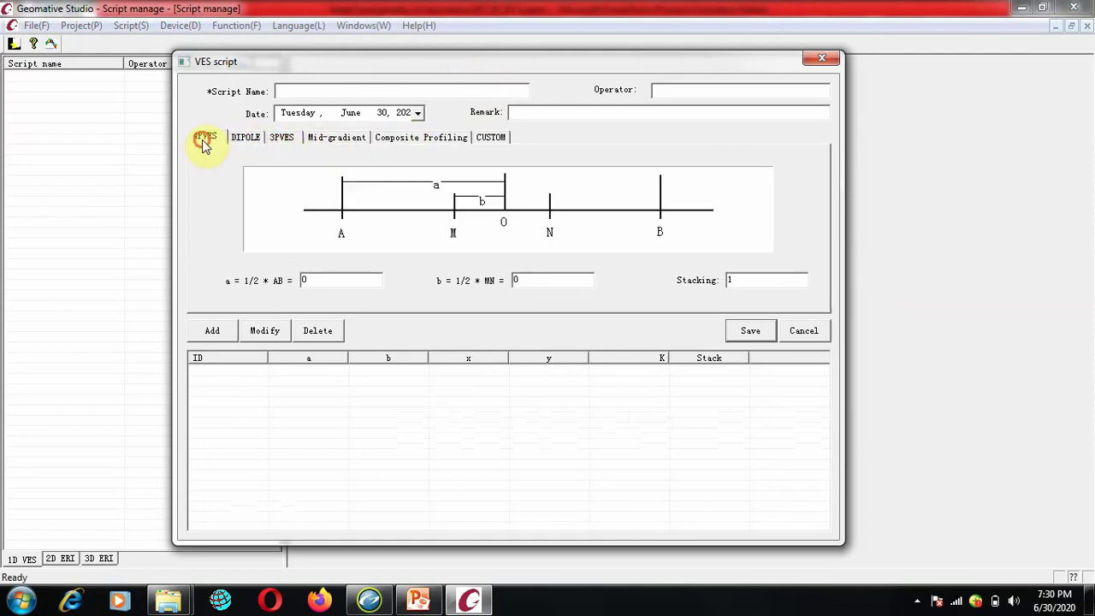
{"action": "left_click", "coordinate": [435, 138]}
{"action": "left_click", "coordinate": [489, 142]}
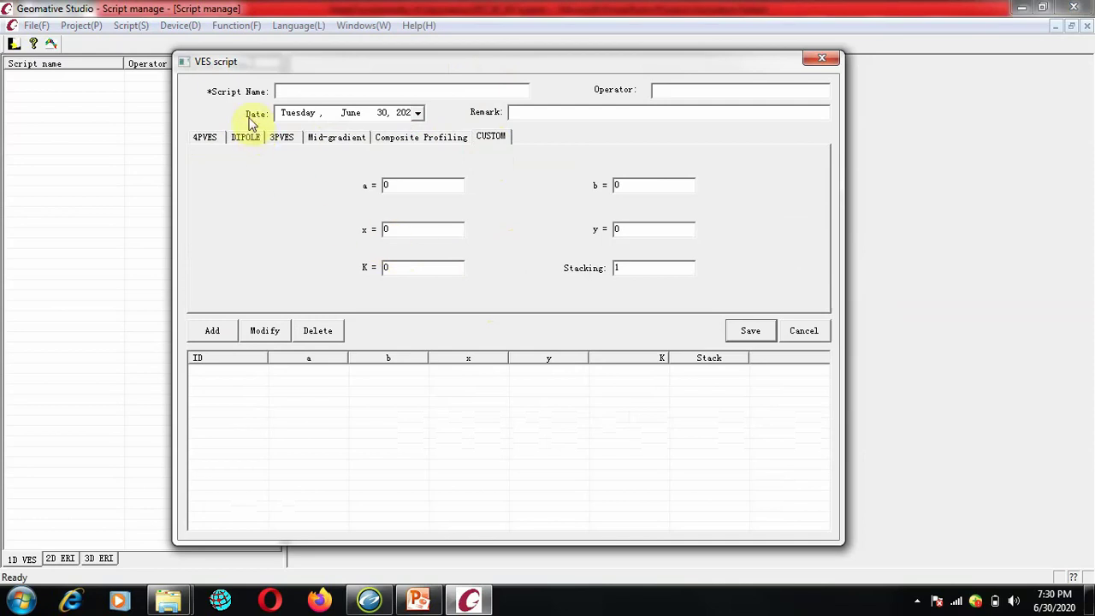
Name the VES script 1DVES.
{"action": "left_click", "coordinate": [306, 92]}
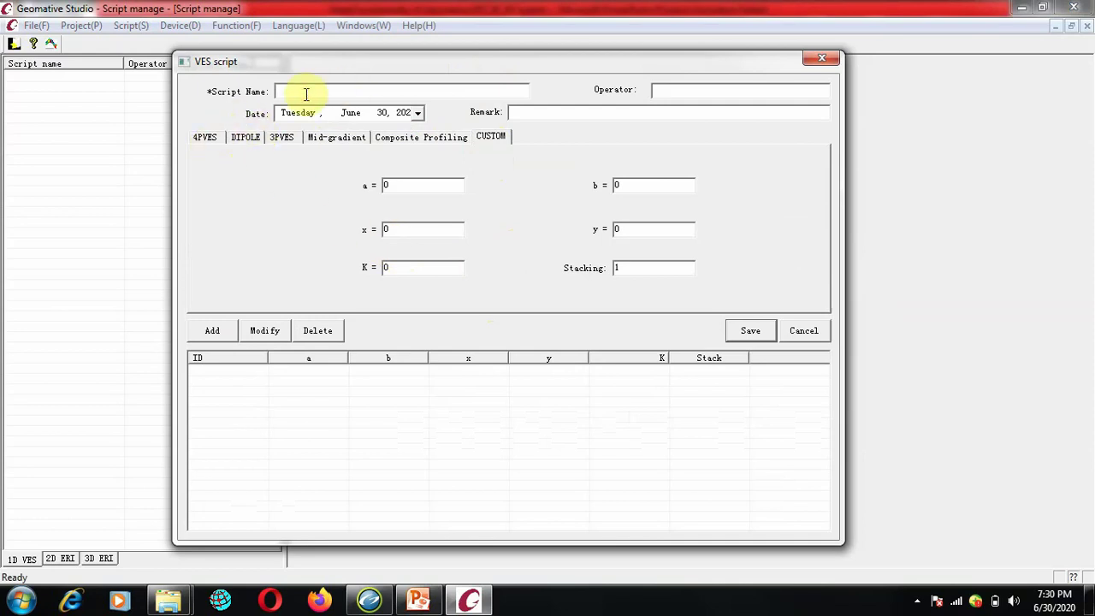
{"action": "type", "text": "1"}
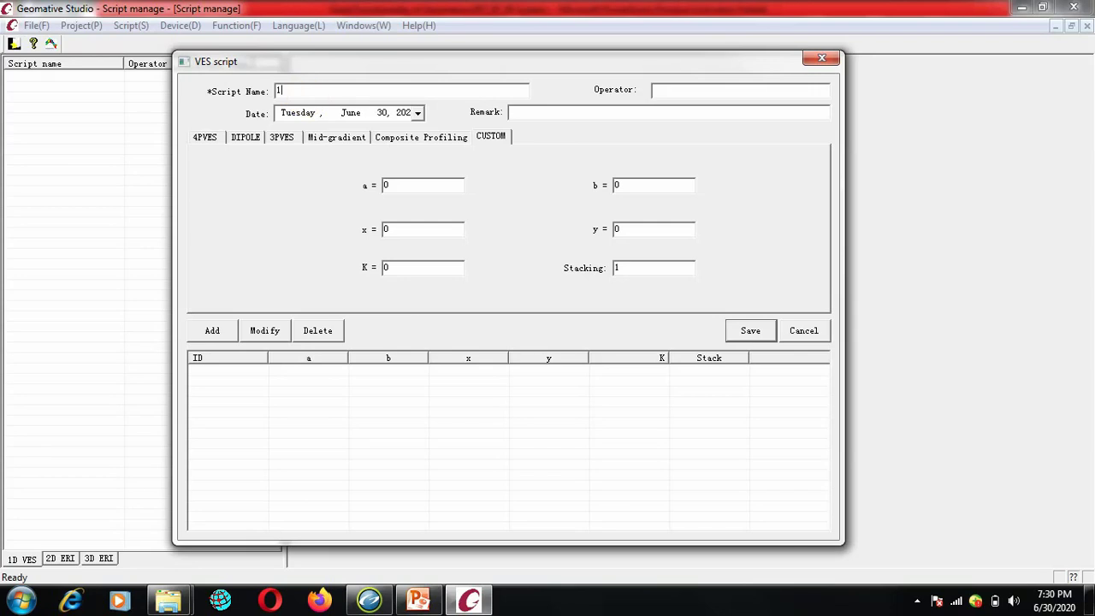
{"action": "type", "text": "dves"}
{"action": "key", "text": "BackSpace"}
{"action": "key", "text": "BackSpace"}
{"action": "key", "text": "BackSpace"}
{"action": "type", "text": "DVES"}
Enter the operator's name for the script and choose the 4PVES array.
{"action": "left_click", "coordinate": [657, 89]}
{"action": "type", "text": "GIDEON"}
{"action": "left_click", "coordinate": [207, 139]}
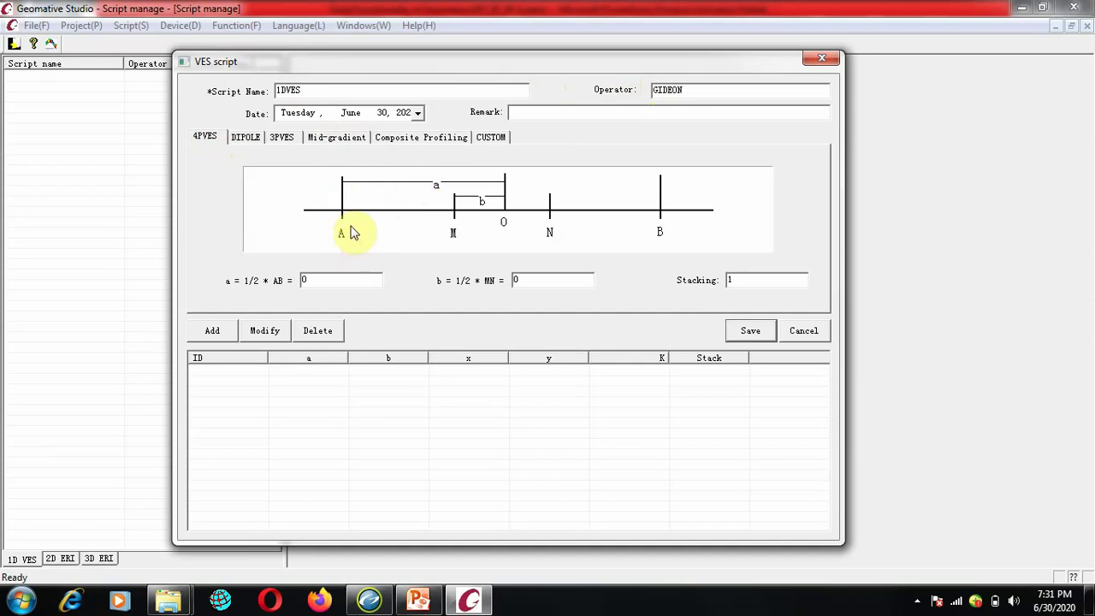
Add a measurement point with half AB spacing 5, half MN spacing 0.5 and stacking 2.
{"action": "double_click", "coordinate": [302, 285]}
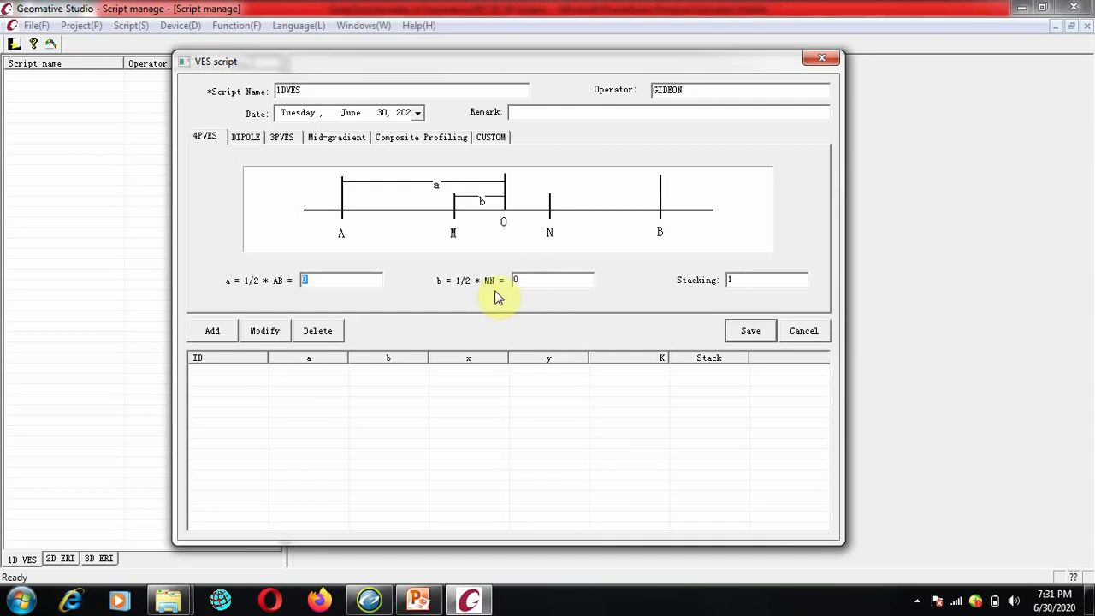
{"action": "double_click", "coordinate": [734, 282]}
{"action": "type", "text": "2"}
{"action": "left_click_drag", "start_coordinate": [332, 281], "coordinate": [274, 283]}
{"action": "type", "text": "5"}
{"action": "left_click_drag", "start_coordinate": [522, 281], "coordinate": [489, 284]}
{"action": "type", "text": "0.5"}
{"action": "left_click", "coordinate": [214, 332]}
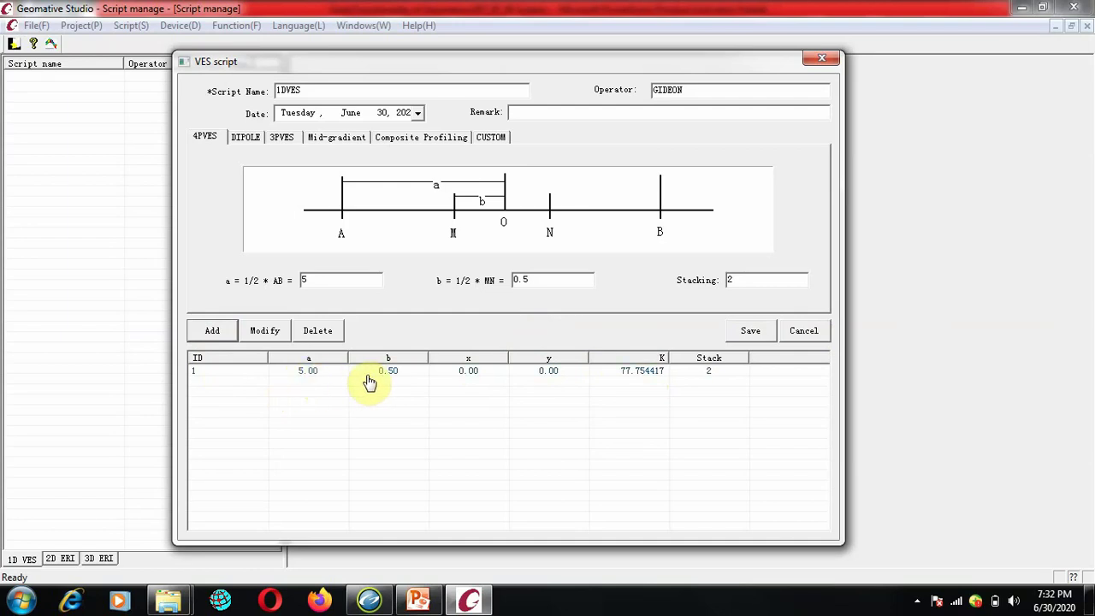
Add a second measurement point with half AB spacing 7.5 and save the VES script.
{"action": "left_click_drag", "start_coordinate": [317, 283], "coordinate": [288, 286]}
{"action": "type", "text": "7.7"}
{"action": "key", "text": "BackSpace"}
{"action": "type", "text": "5"}
{"action": "left_click", "coordinate": [210, 332]}
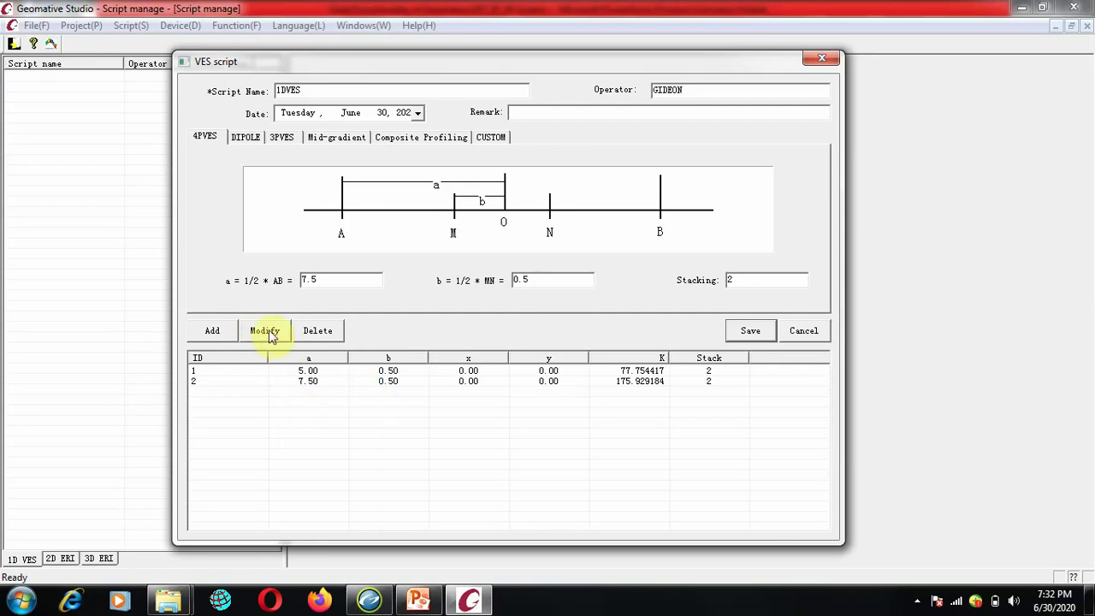
{"action": "left_click", "coordinate": [752, 334]}
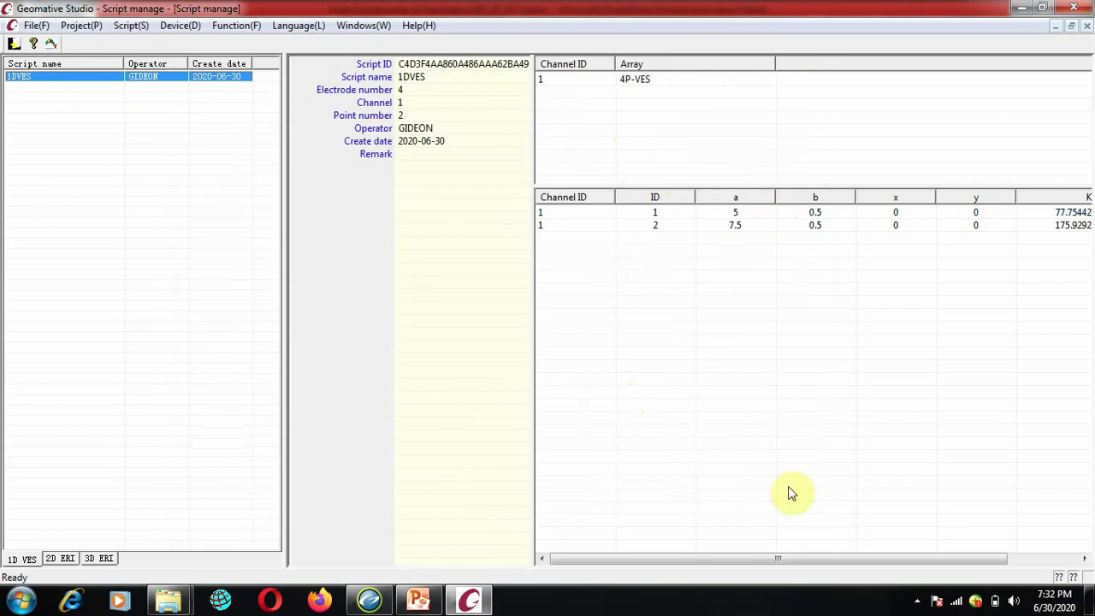
{"action": "left_click_drag", "start_coordinate": [816, 556], "coordinate": [655, 514]}
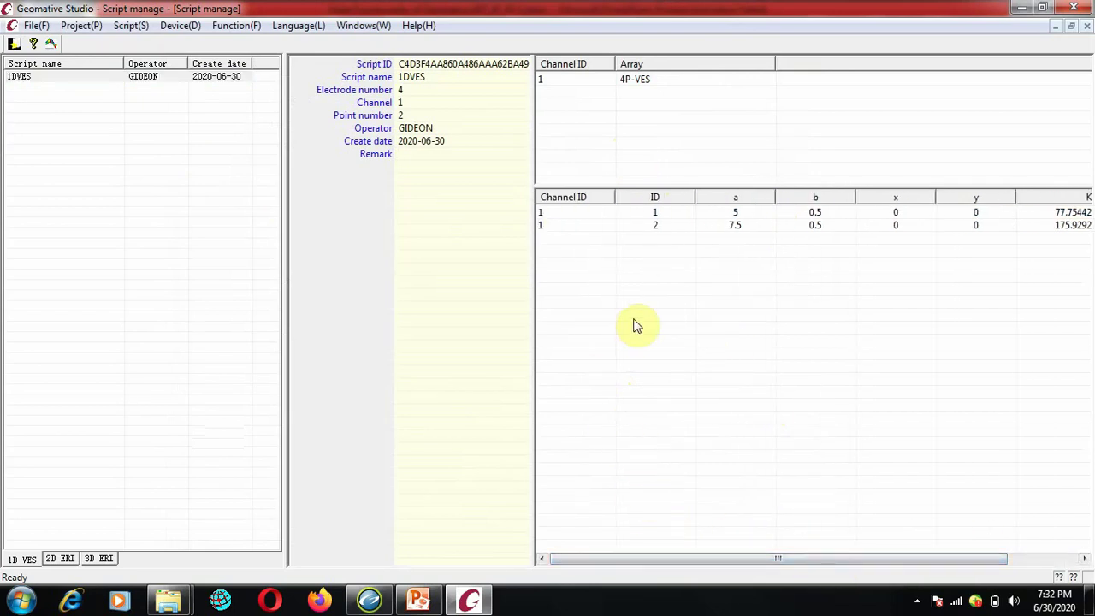
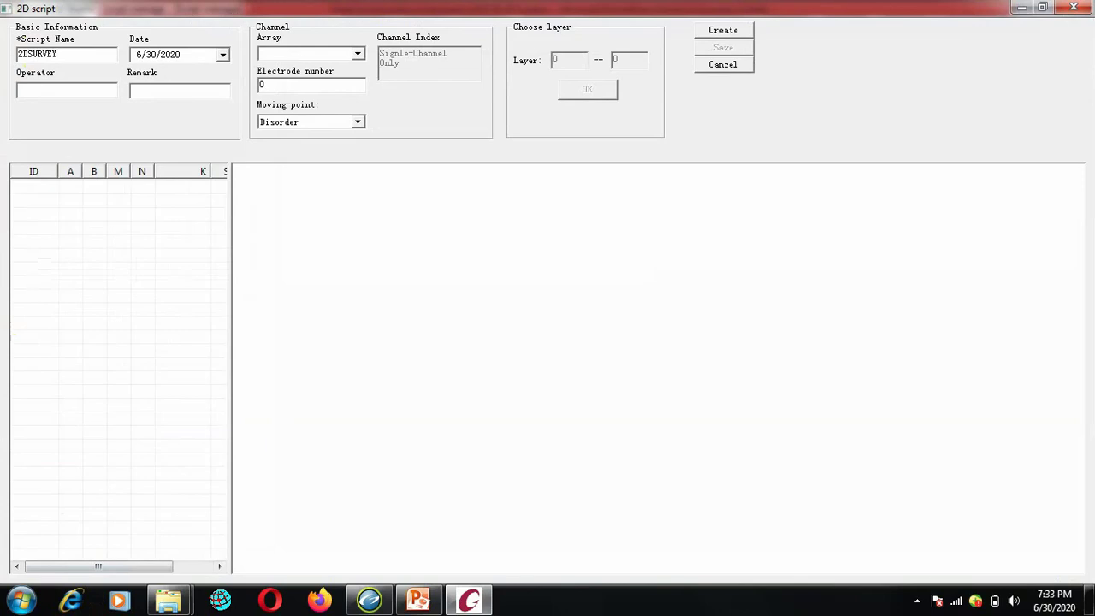
Enter the operator's name for the 2DSURVEY script and choose the Dipole-Dipole array.
{"action": "left_click", "coordinate": [54, 90]}
{"action": "type", "text": "GIDEON"}
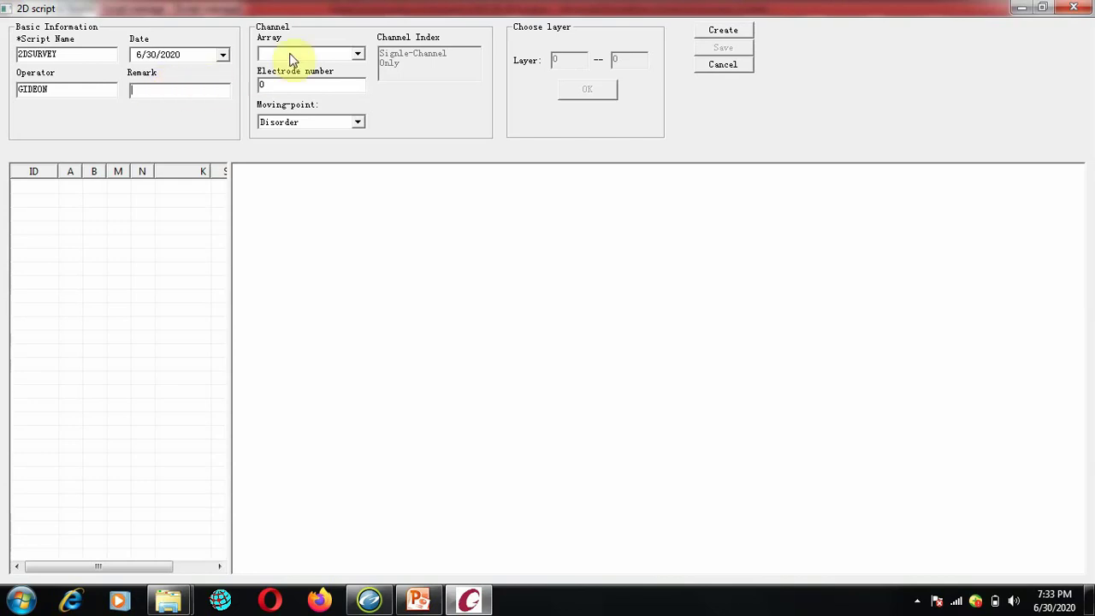
{"action": "left_click", "coordinate": [346, 55]}
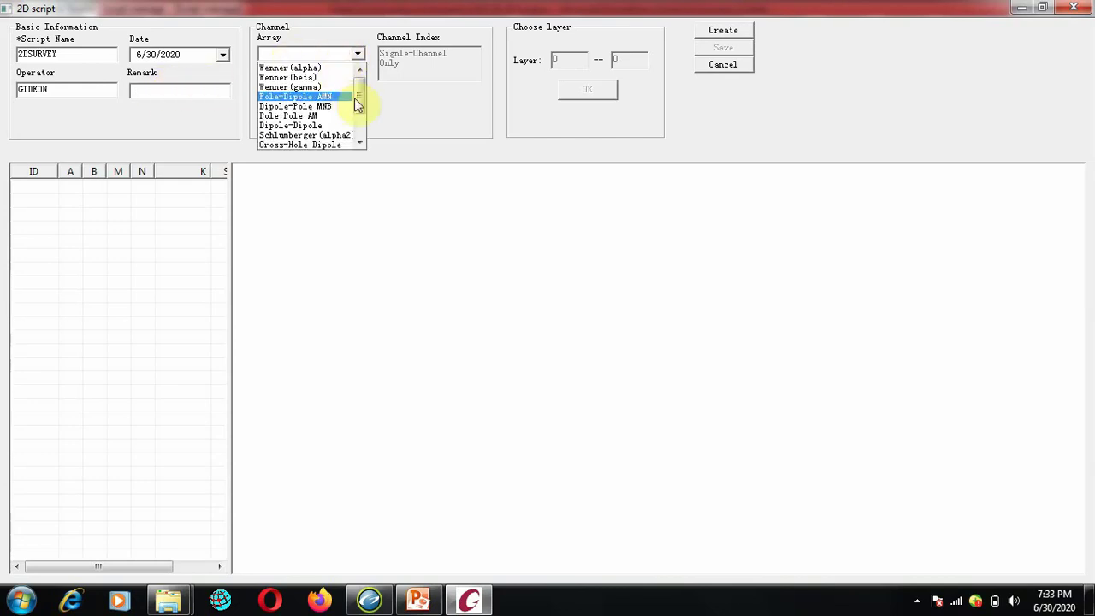
{"action": "mouse_move", "coordinate": [360, 102]}
{"action": "left_mouse_down"}
{"action": "mouse_move", "coordinate": [360, 127]}
{"action": "mouse_move", "coordinate": [362, 93]}
{"action": "left_mouse_up"}
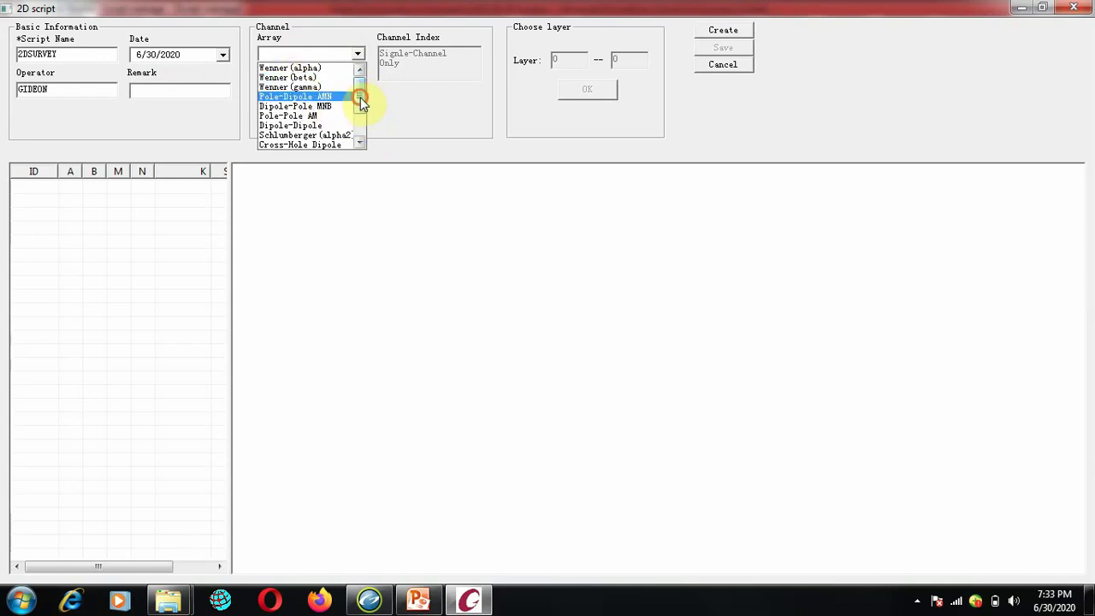
{"action": "left_click_drag", "start_coordinate": [359, 98], "coordinate": [360, 109]}
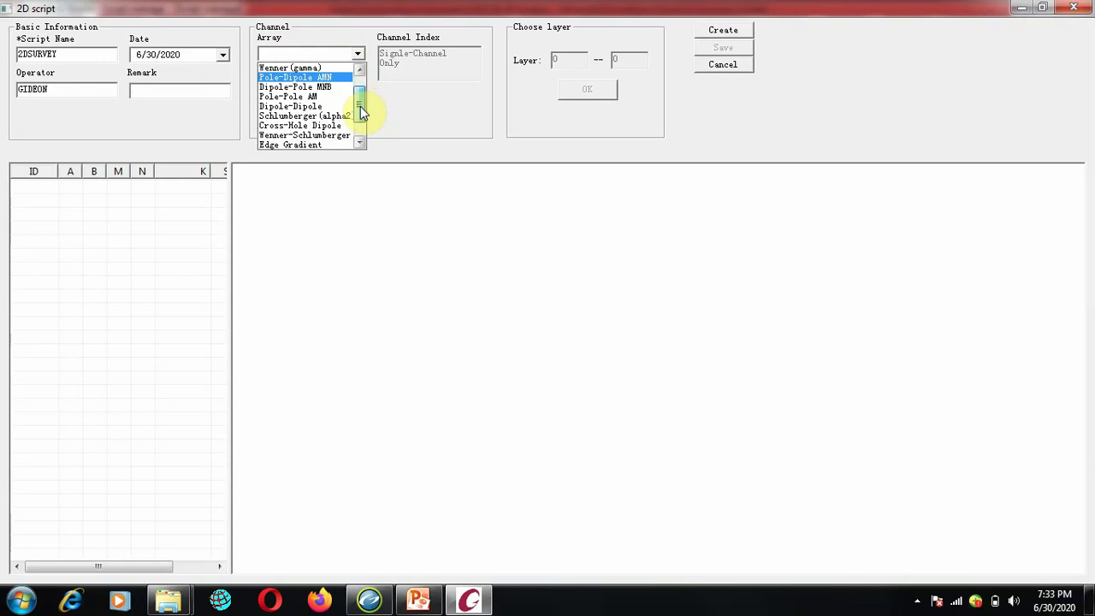
{"action": "left_click", "coordinate": [319, 106]}
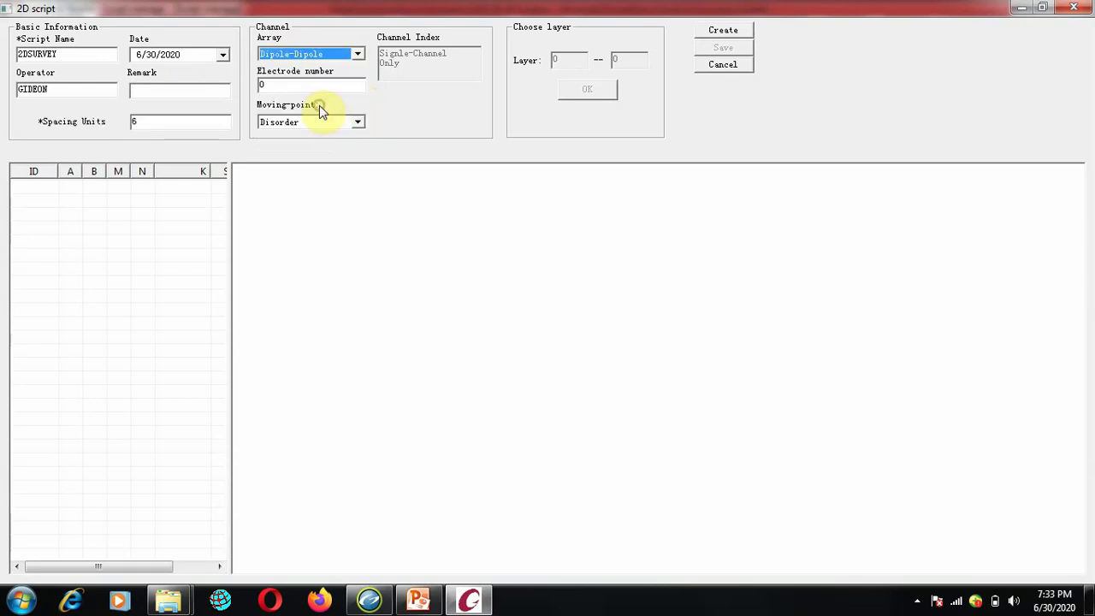
Set the electrode number to 48 and the moving-point order to By layer.
{"action": "double_click", "coordinate": [274, 88]}
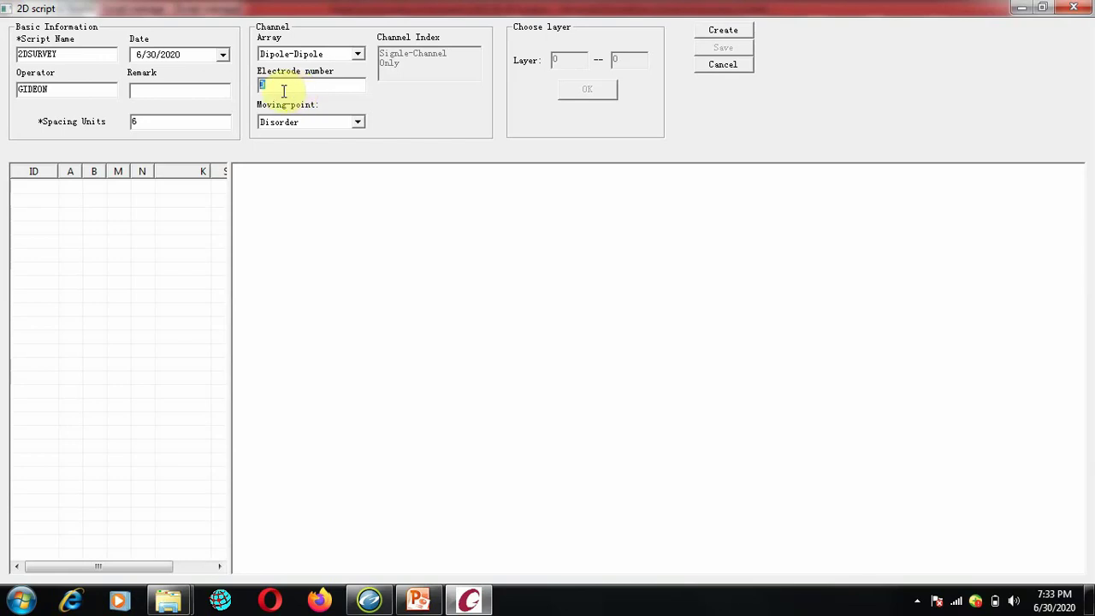
{"action": "double_click", "coordinate": [282, 89]}
{"action": "type", "text": "48"}
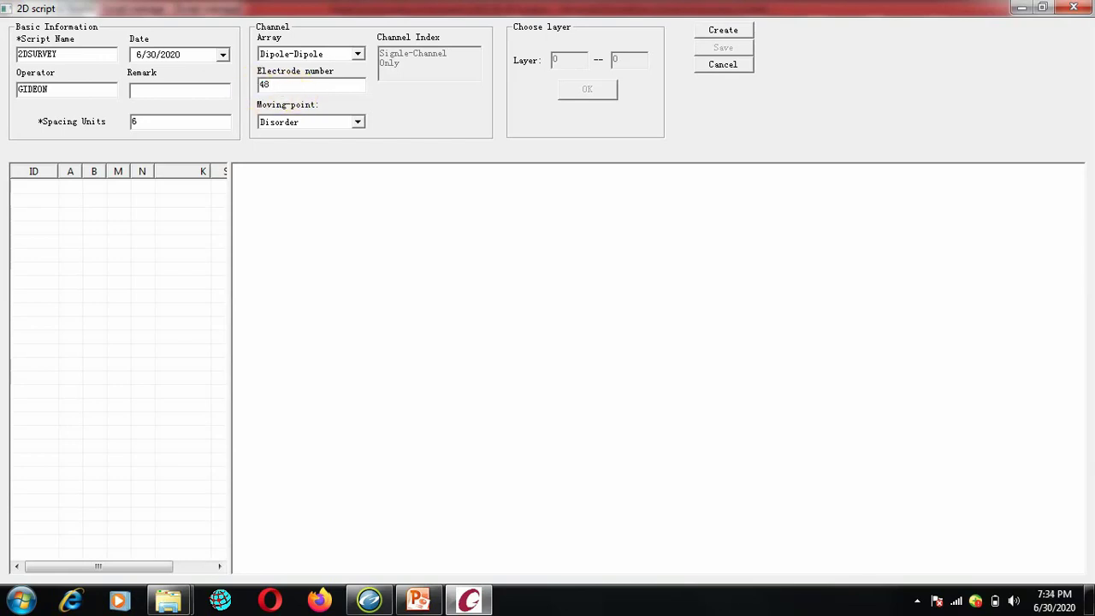
{"action": "left_click", "coordinate": [323, 122]}
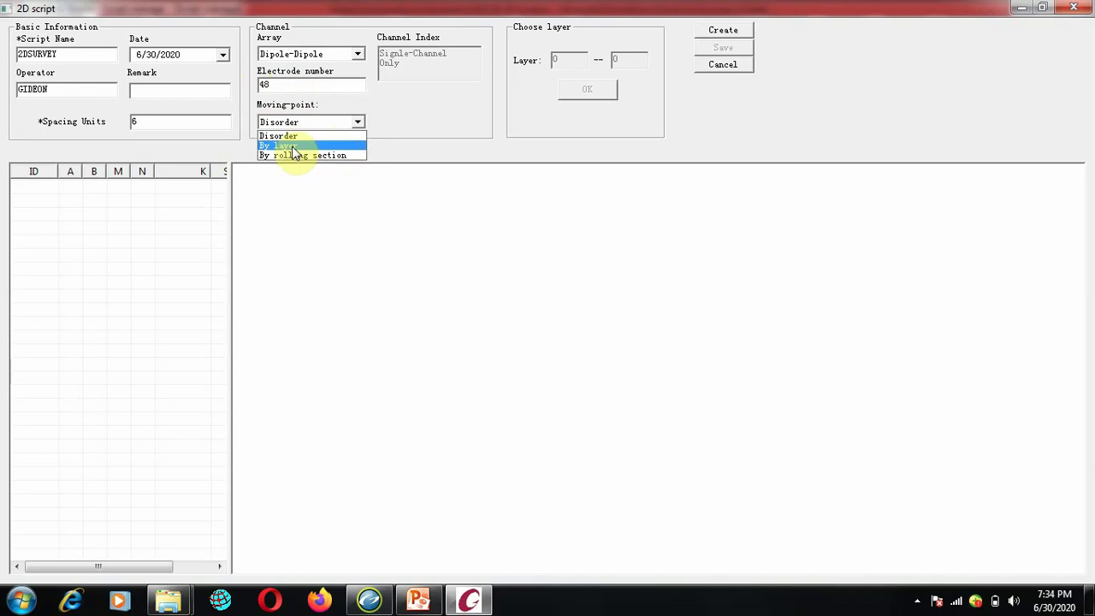
{"action": "left_click", "coordinate": [295, 147]}
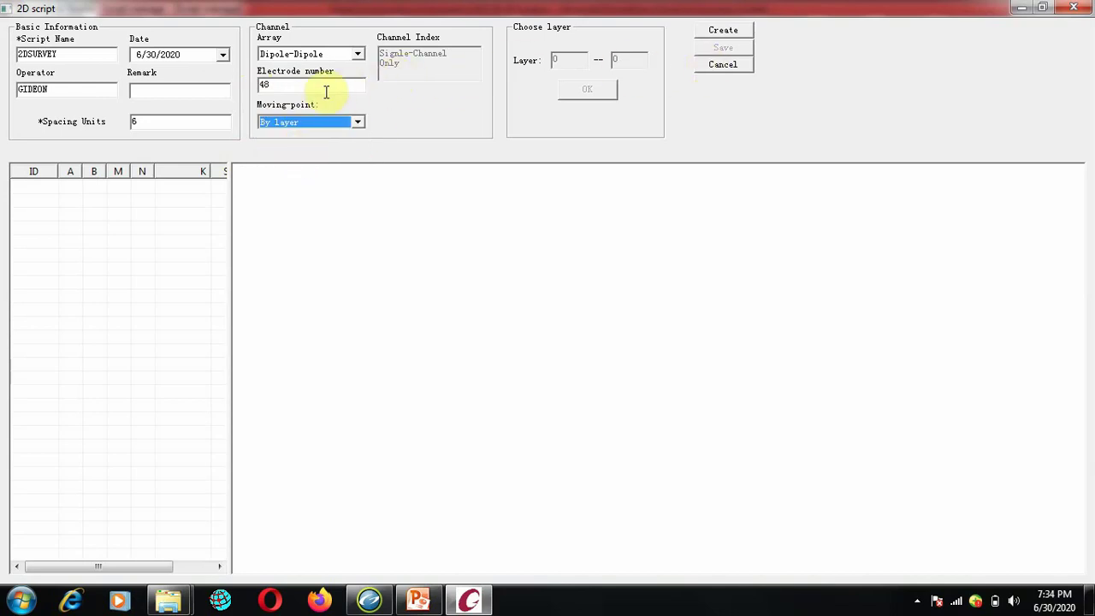
Set the spacing units to 10 and create the 2D measurement points.
{"action": "double_click", "coordinate": [159, 122]}
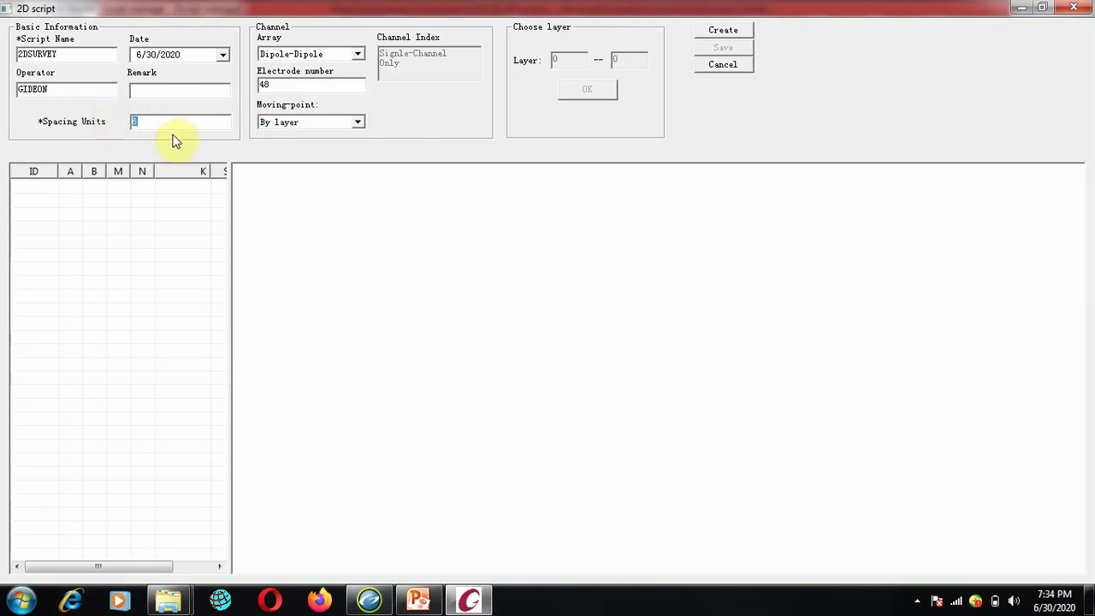
{"action": "type", "text": "10"}
{"action": "left_click", "coordinate": [724, 33]}
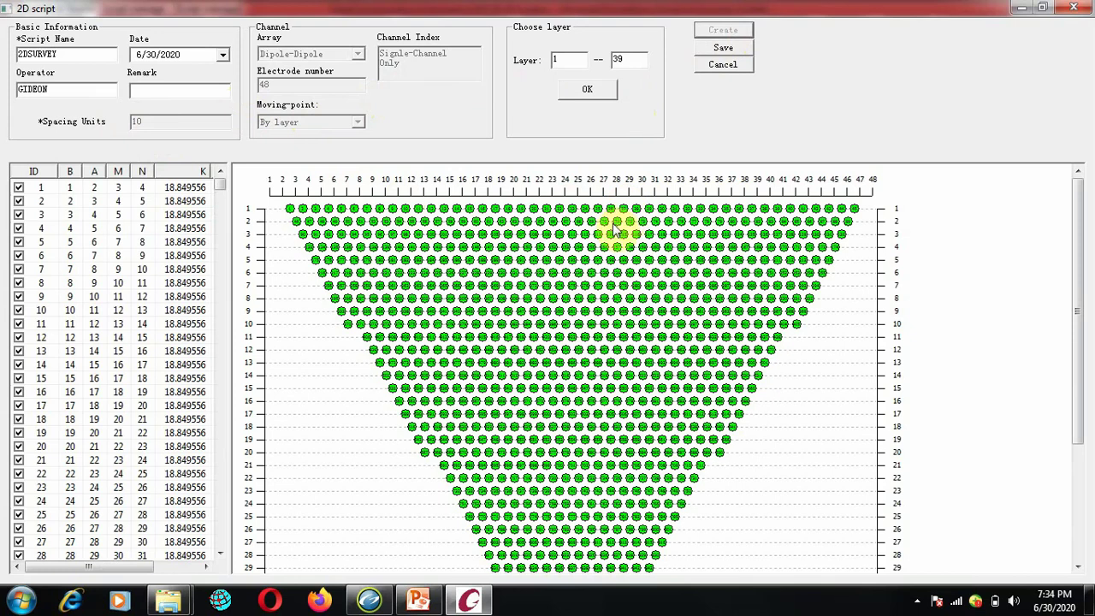
Examine the generated point layers from shallowest to deepest, the numbering of the points and the full electrode combination list.
{"action": "left_click_drag", "start_coordinate": [1077, 237], "coordinate": [1069, 385]}
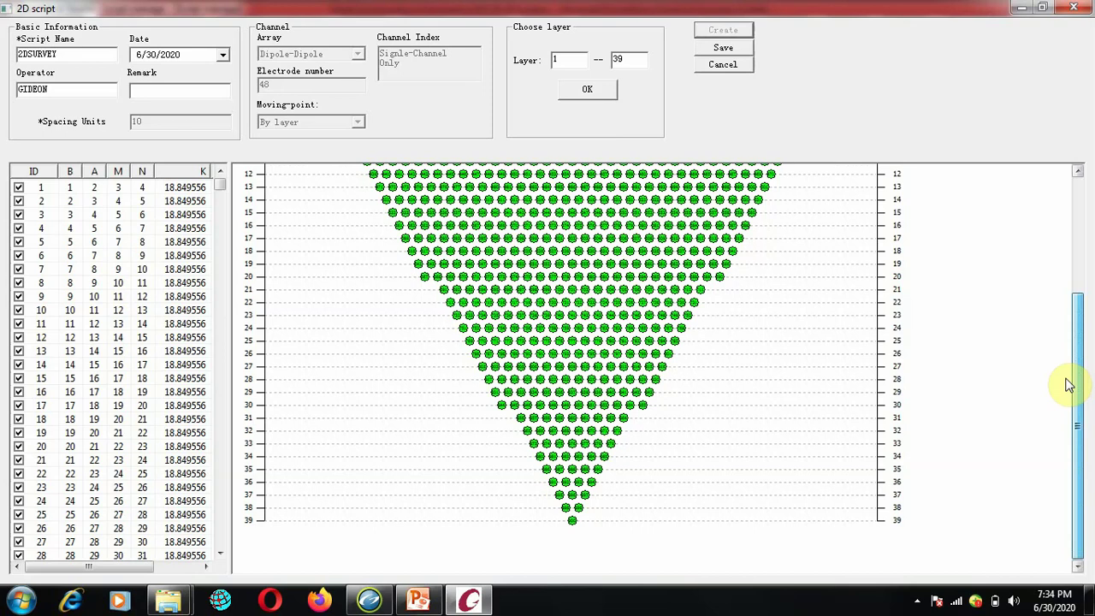
{"action": "left_click_drag", "start_coordinate": [1075, 323], "coordinate": [1027, 399]}
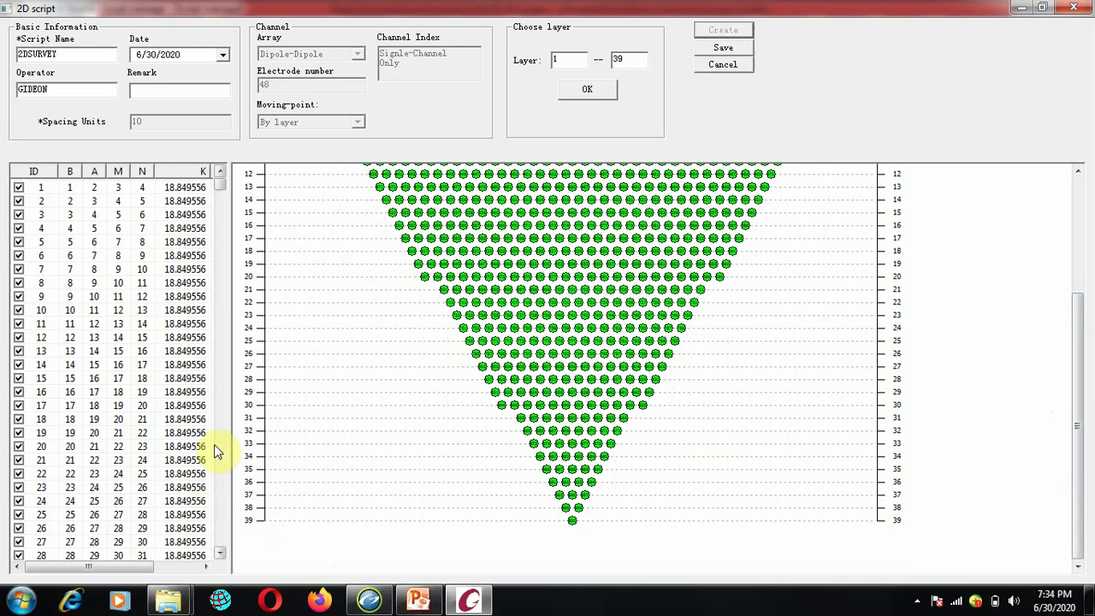
{"action": "left_click_drag", "start_coordinate": [220, 183], "coordinate": [220, 550]}
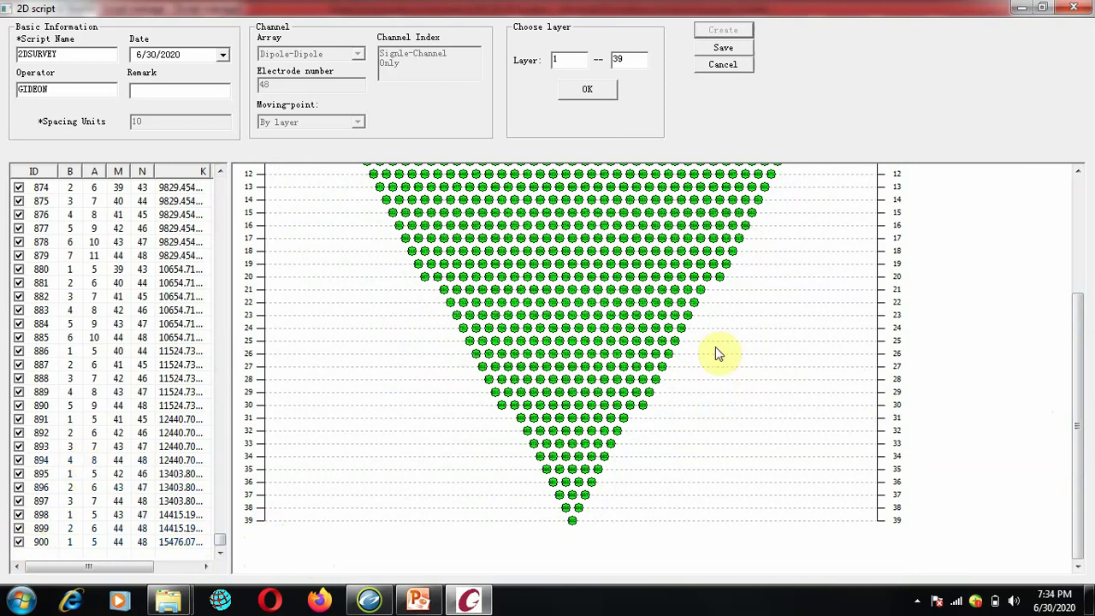
{"action": "left_click_drag", "start_coordinate": [1076, 402], "coordinate": [1069, 244]}
{"action": "left_click", "coordinate": [673, 333]}
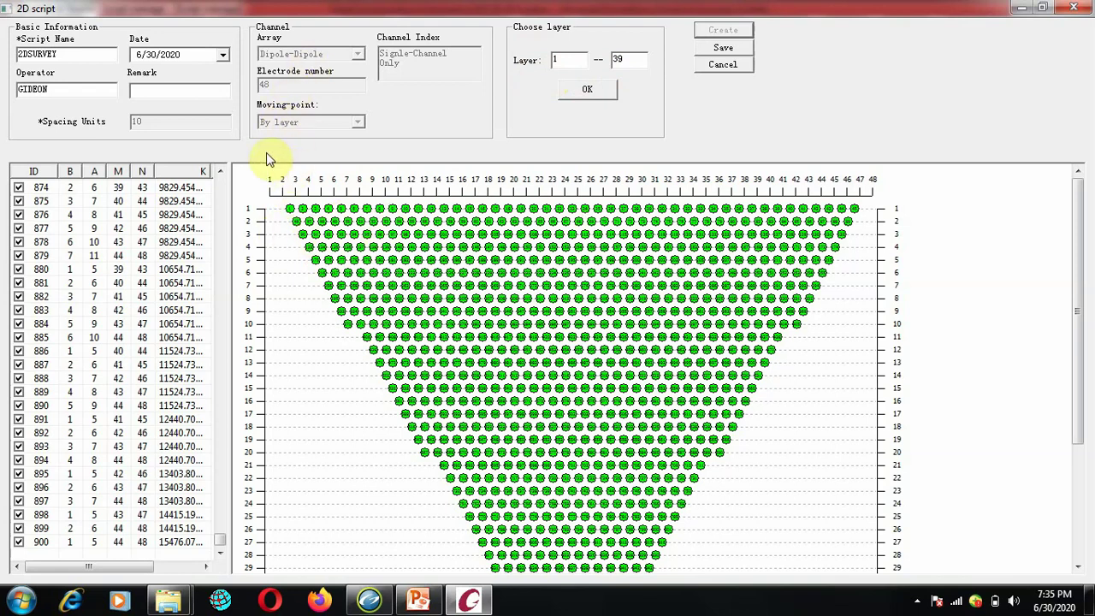
{"action": "left_click", "coordinate": [263, 244]}
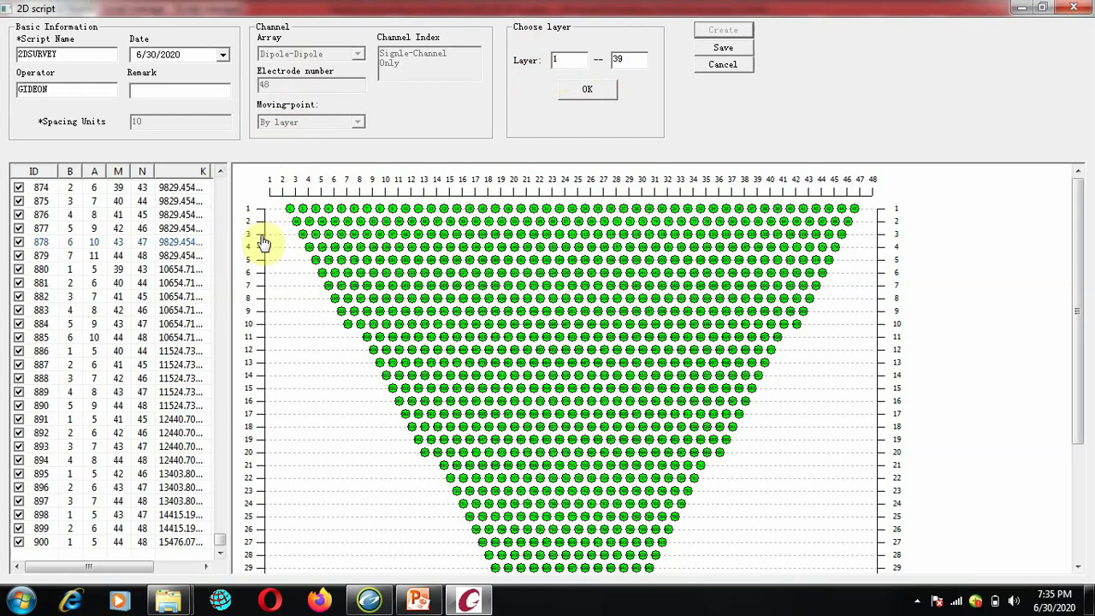
{"action": "scroll", "coordinate": [302, 215], "scroll_direction": "up", "scroll_amount": 1}
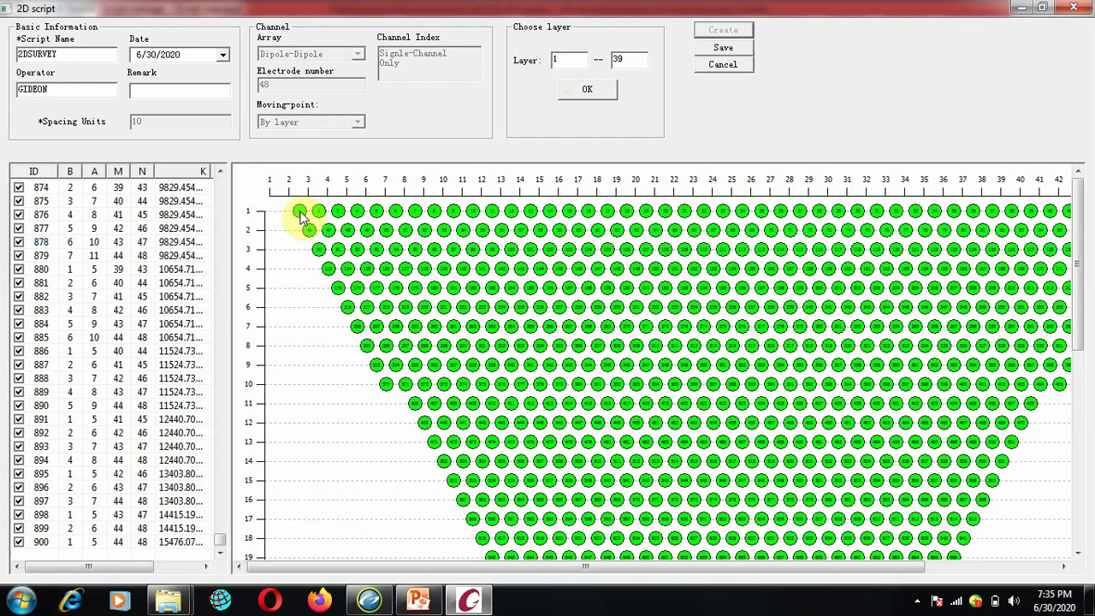
{"action": "scroll", "coordinate": [301, 215], "scroll_direction": "up", "scroll_amount": 2}
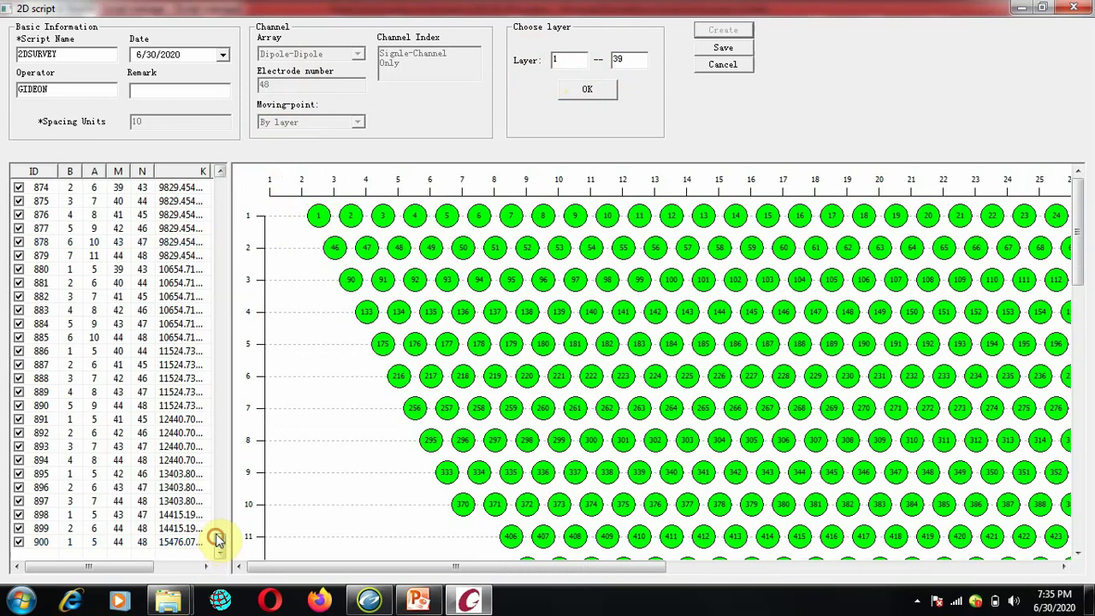
{"action": "left_click_drag", "start_coordinate": [218, 539], "coordinate": [232, 171]}
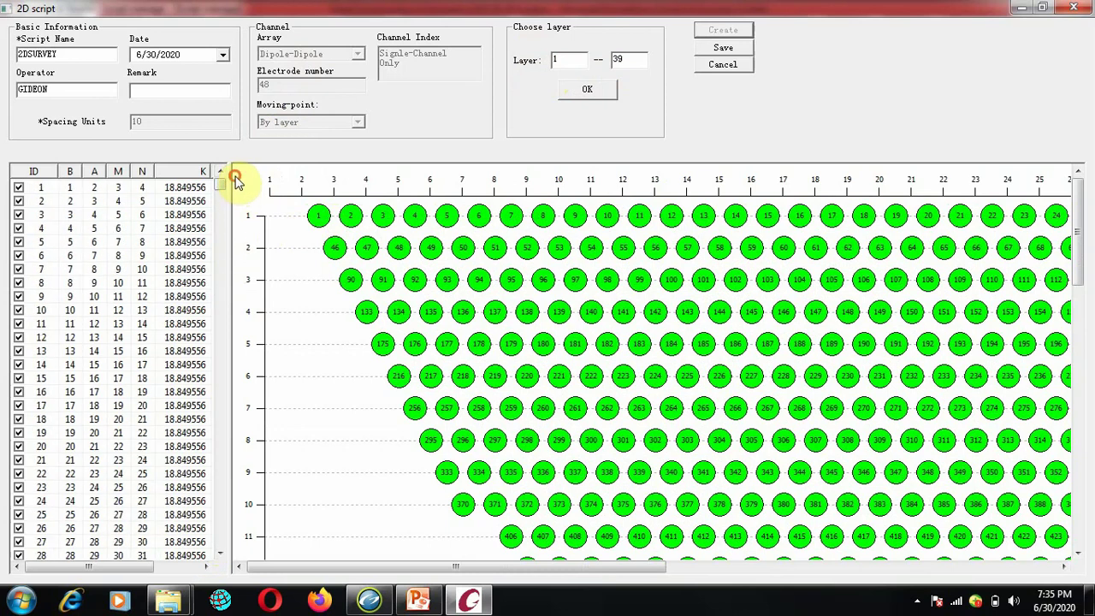
Exclude measurement point 1 in the first layer from the 2D script.
{"action": "left_click", "coordinate": [318, 219]}
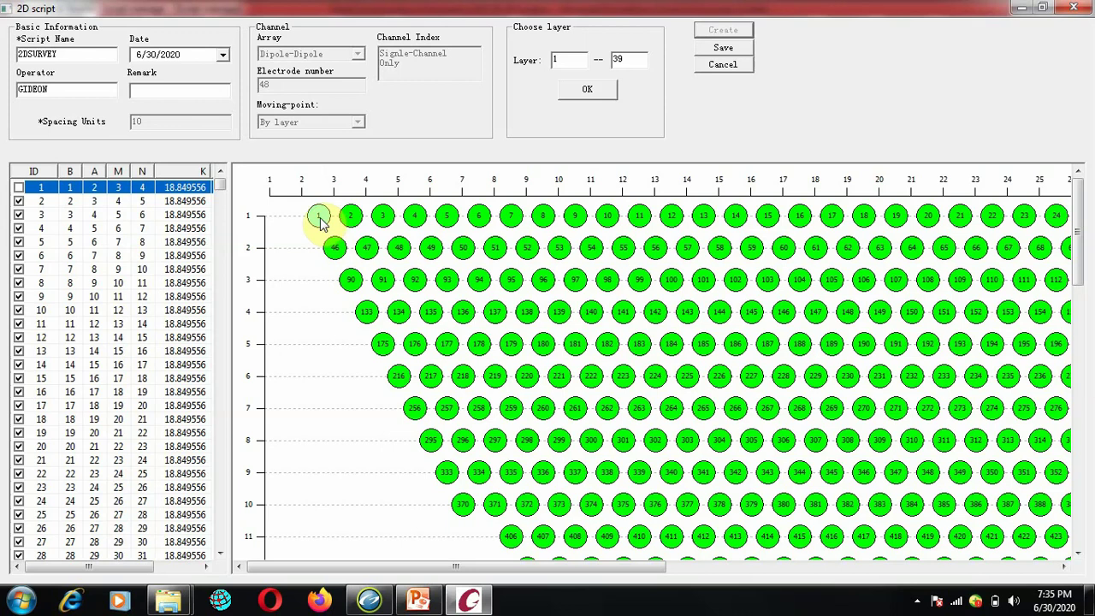
{"action": "left_click", "coordinate": [318, 219]}
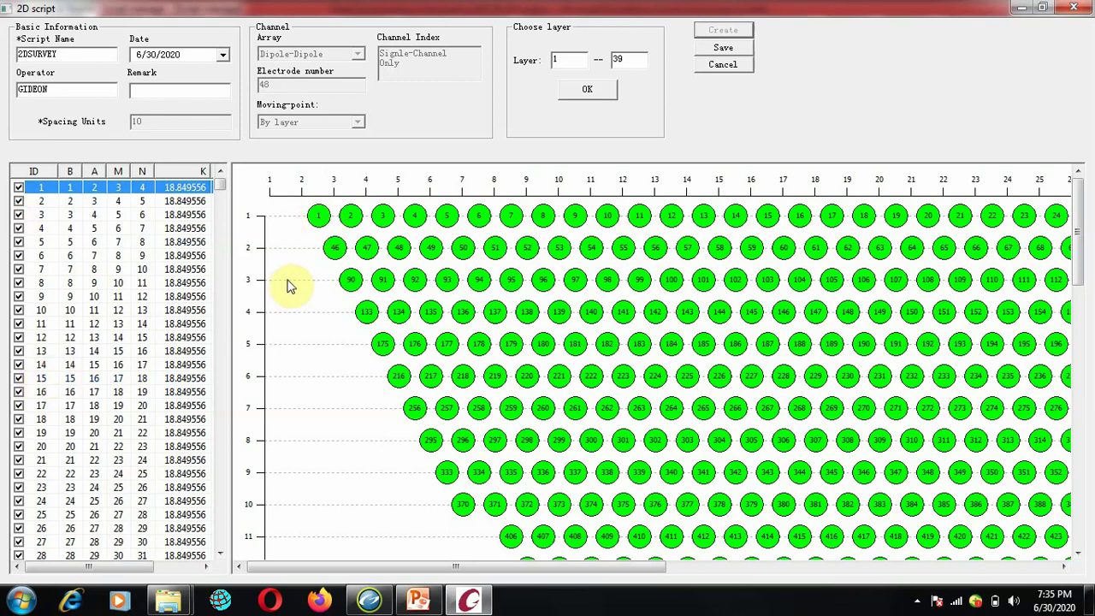
{"action": "left_click", "coordinate": [318, 216]}
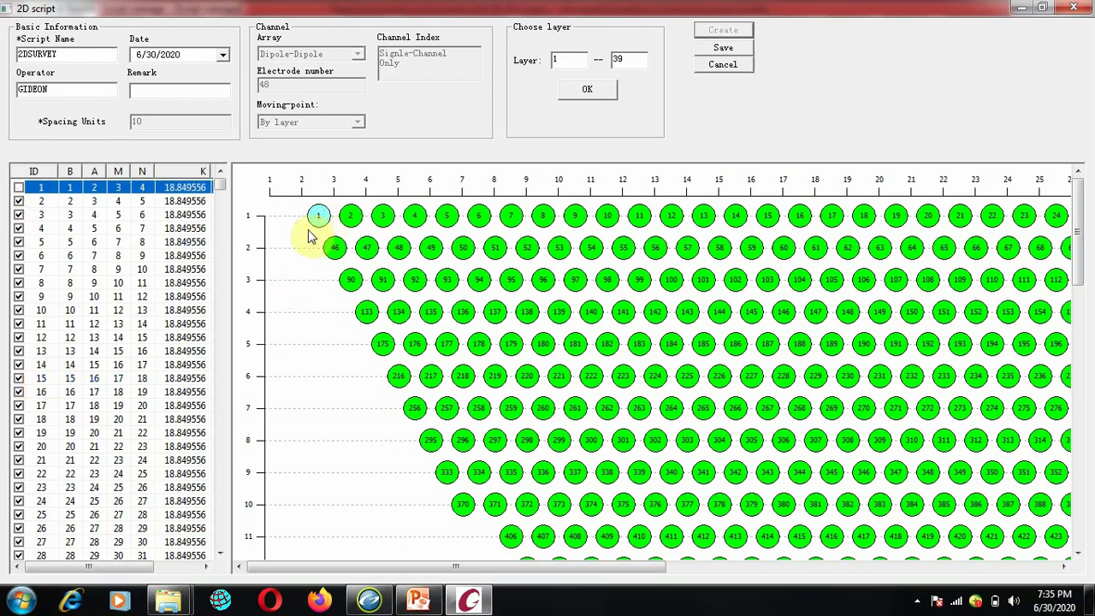
{"action": "left_click", "coordinate": [18, 189]}
{"action": "left_click", "coordinate": [18, 189]}
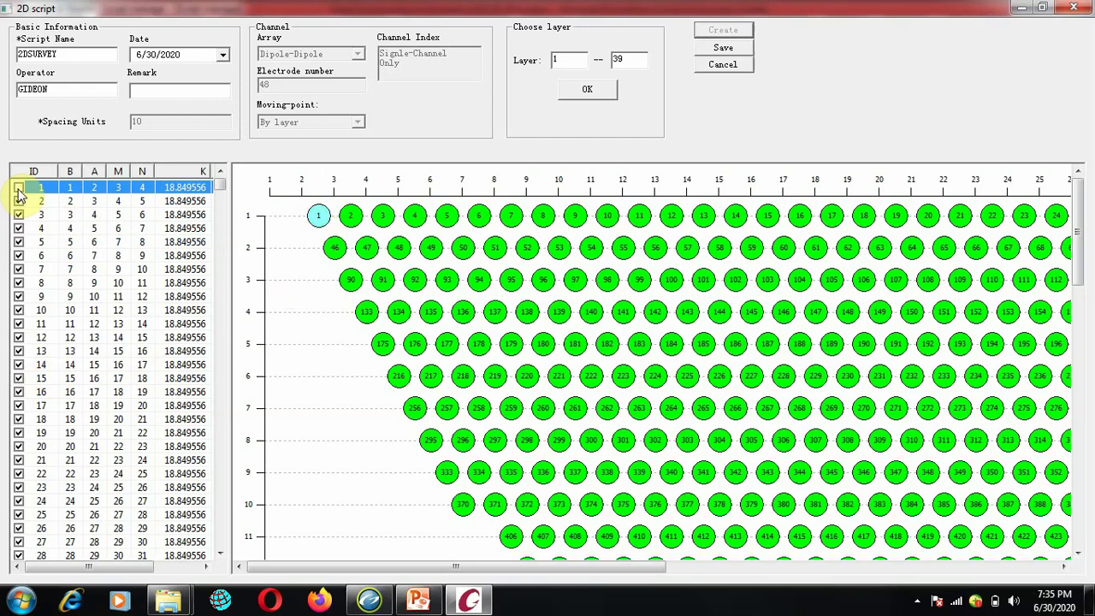
Exclude points 14, 11 and 9 in the first layer and include them again.
{"action": "left_click", "coordinate": [17, 364]}
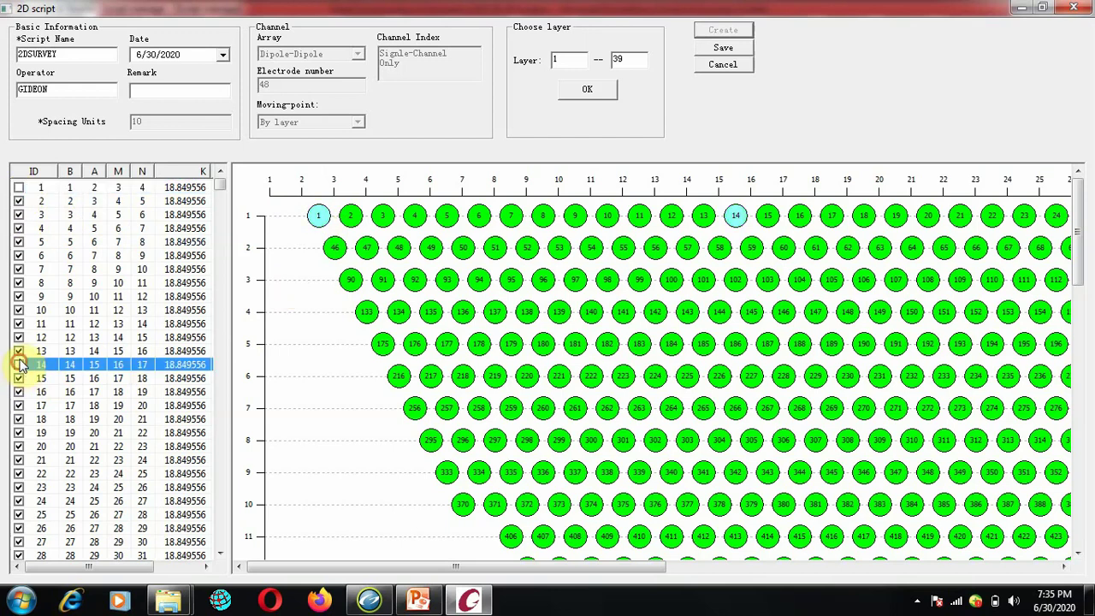
{"action": "left_click", "coordinate": [18, 323]}
{"action": "left_click", "coordinate": [18, 296]}
{"action": "left_click", "coordinate": [18, 296]}
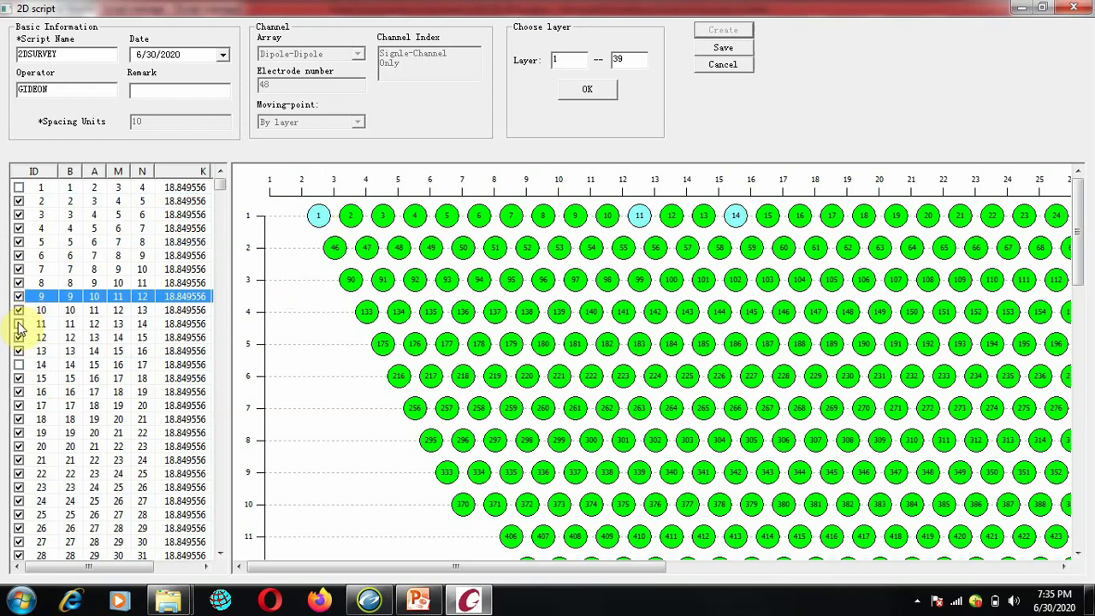
{"action": "left_click", "coordinate": [18, 324]}
{"action": "left_click", "coordinate": [18, 364]}
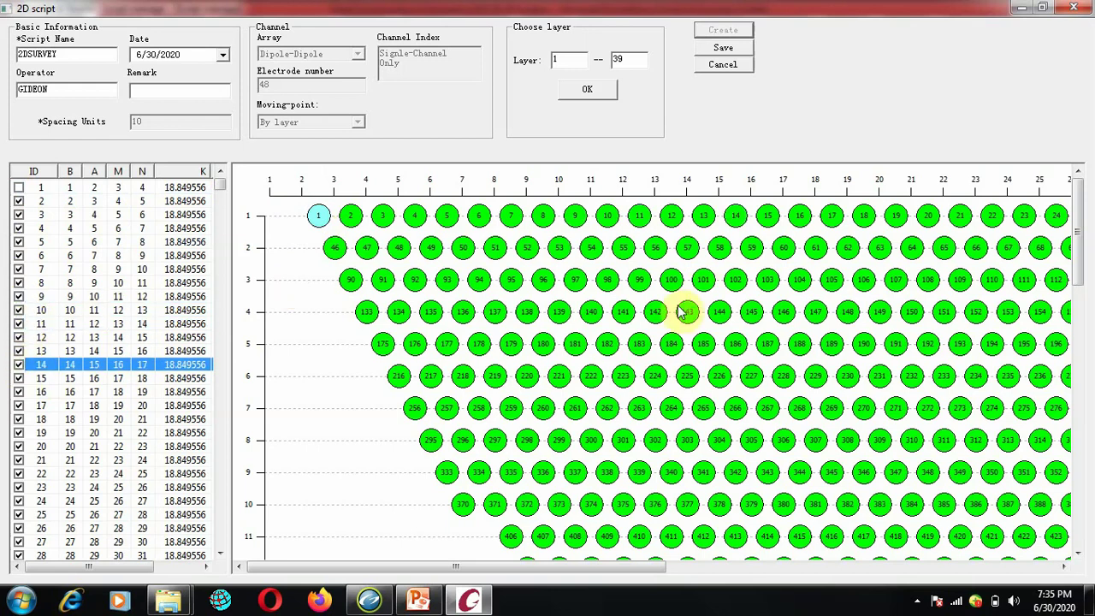
Exclude measurement point 226 in layer 6 and review the neighbouring entries in the point list.
{"action": "left_click", "coordinate": [722, 377]}
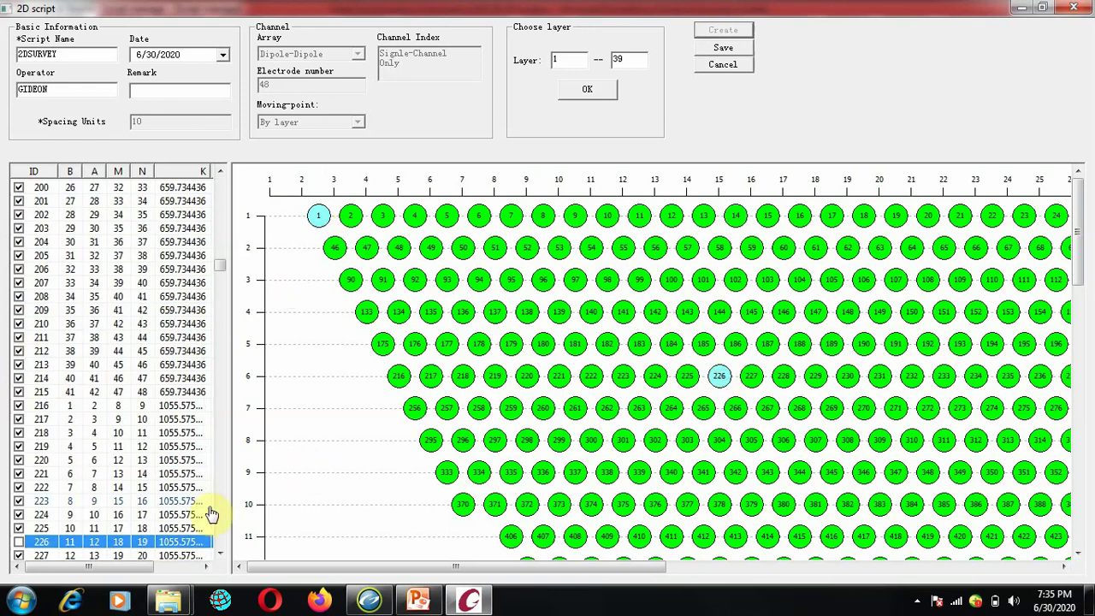
{"action": "left_click", "coordinate": [220, 555]}
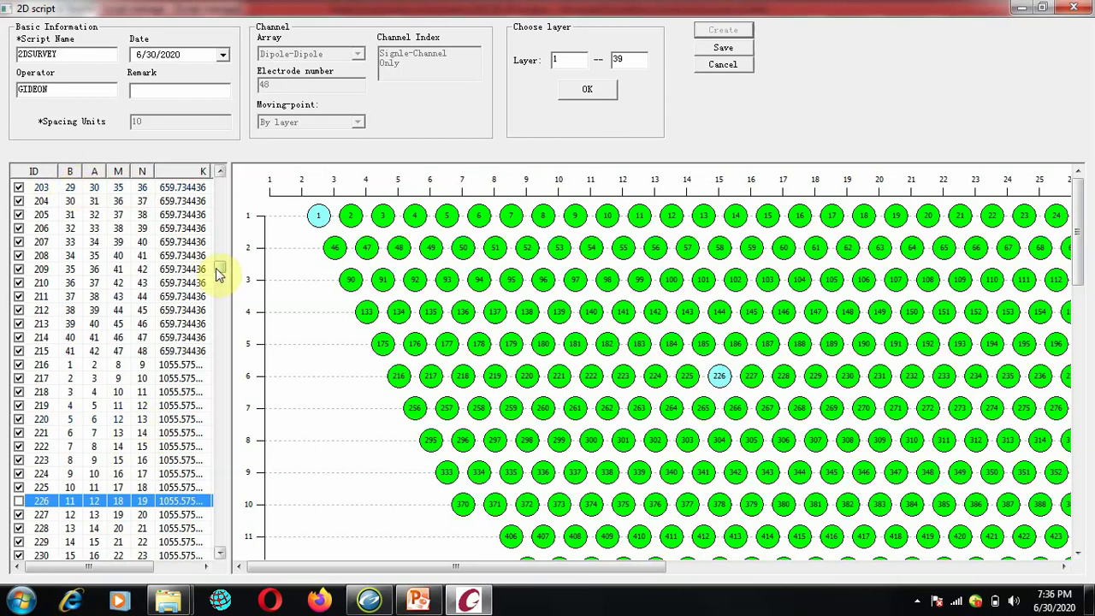
{"action": "left_click_drag", "start_coordinate": [219, 268], "coordinate": [219, 213]}
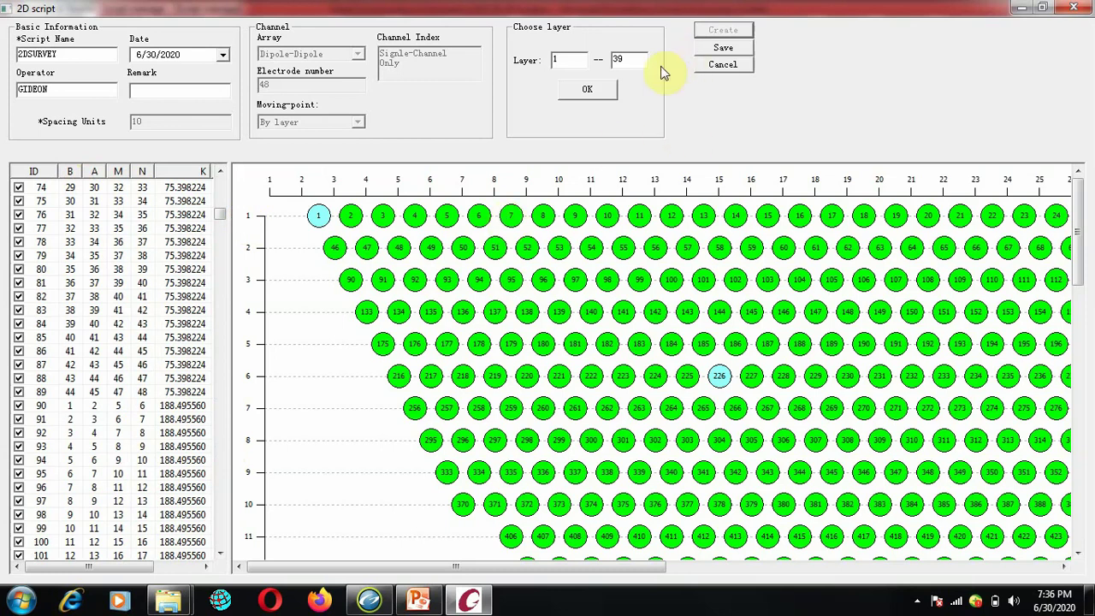
Save the 2DSURVEY script and review its stored electrode combinations, including the K and Stack columns.
{"action": "left_click", "coordinate": [721, 51]}
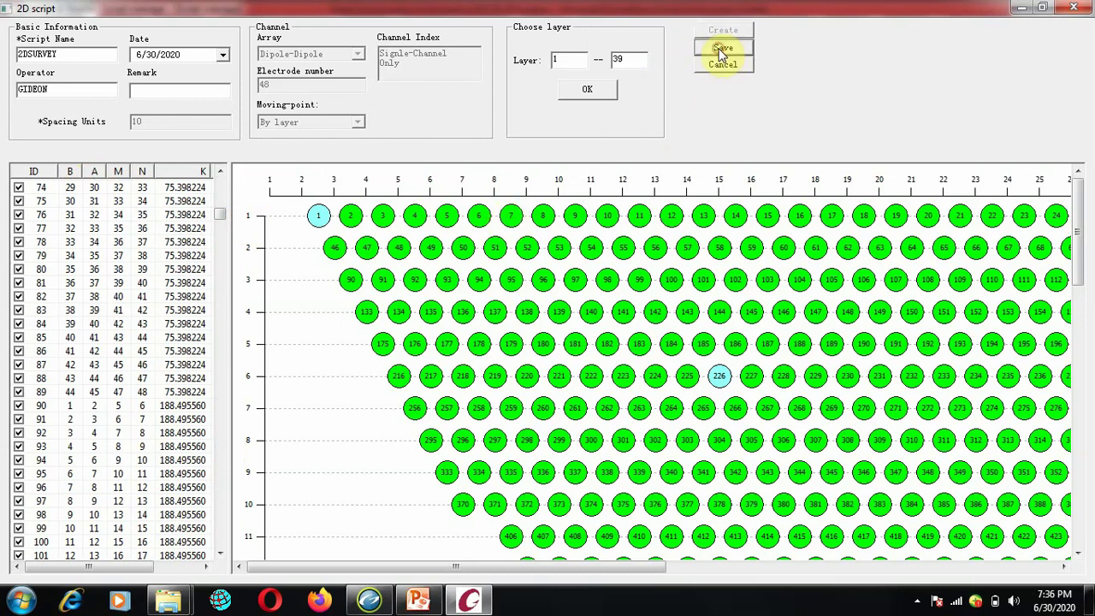
{"action": "left_click", "coordinate": [42, 79]}
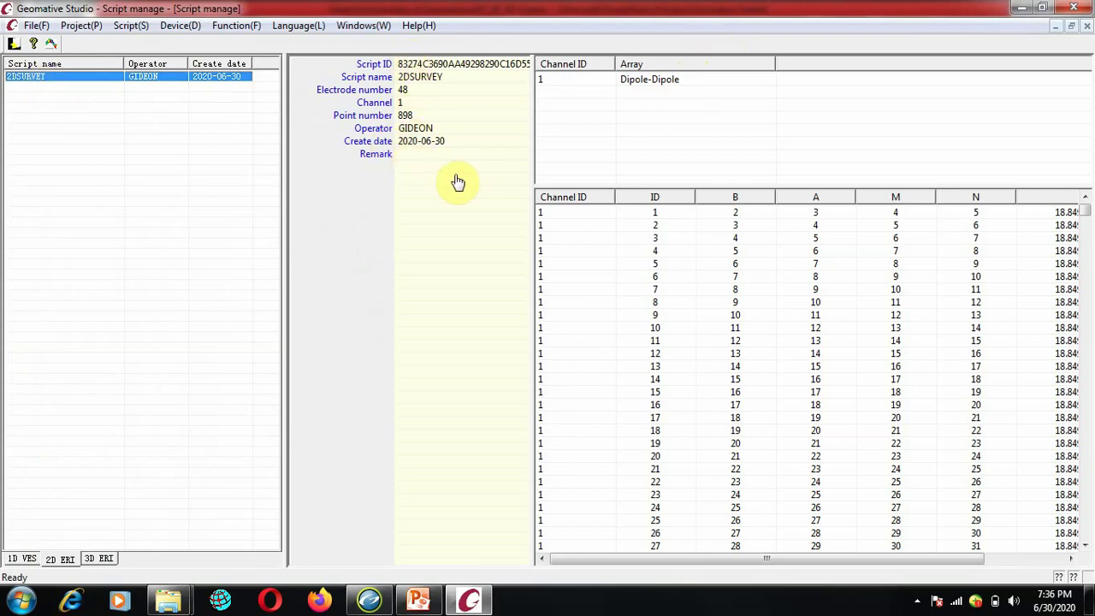
{"action": "left_click_drag", "start_coordinate": [761, 558], "coordinate": [942, 554]}
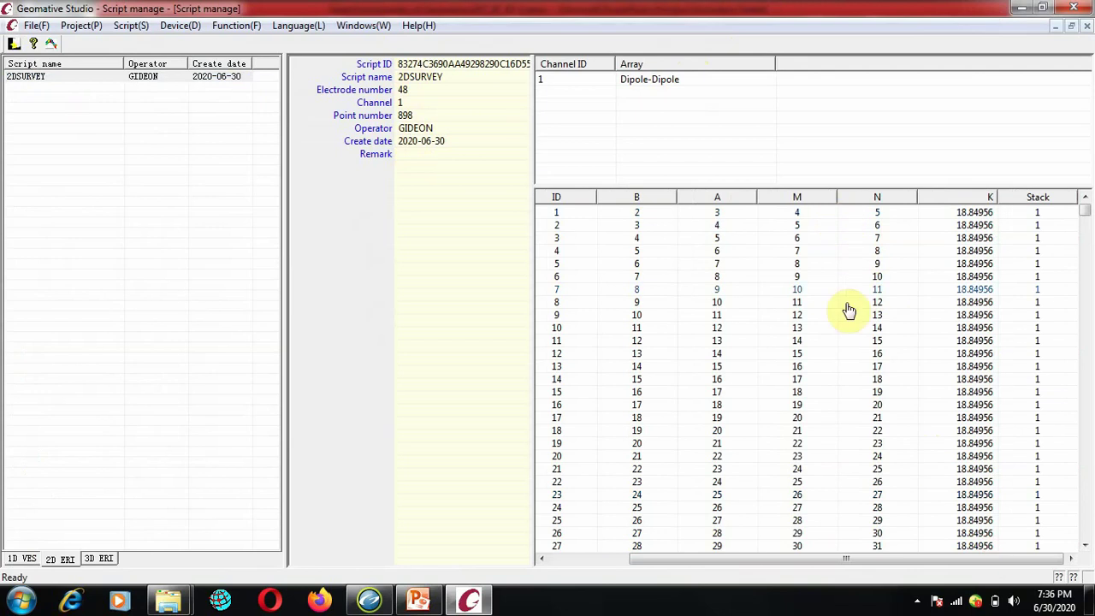
Start a new 3D ERI script named 3D SURVEY and enter the operator's name.
{"action": "right_click", "coordinate": [132, 361]}
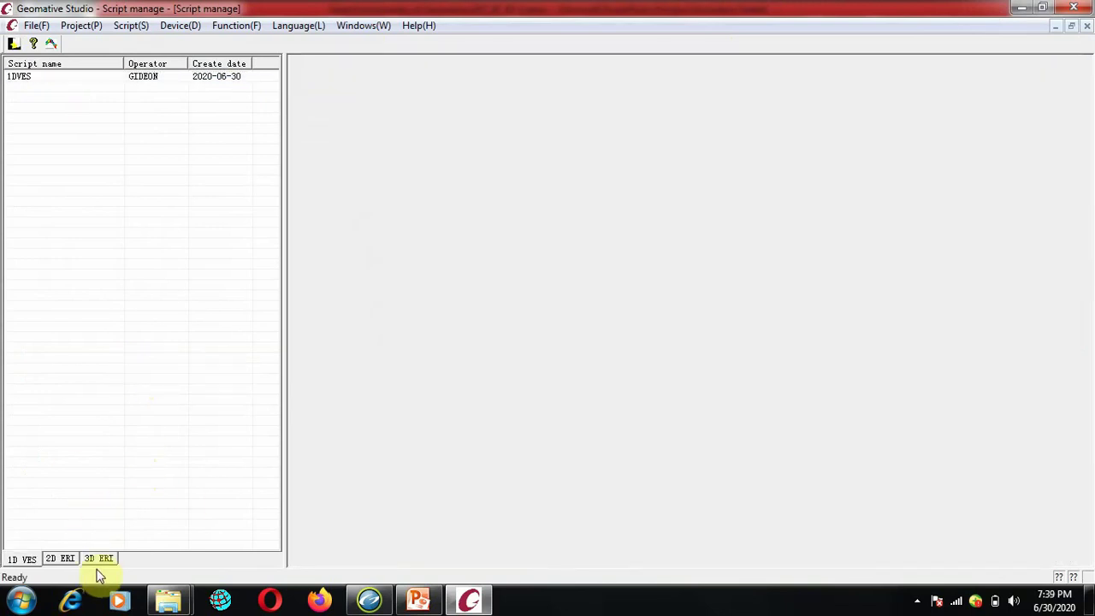
{"action": "left_click", "coordinate": [97, 558]}
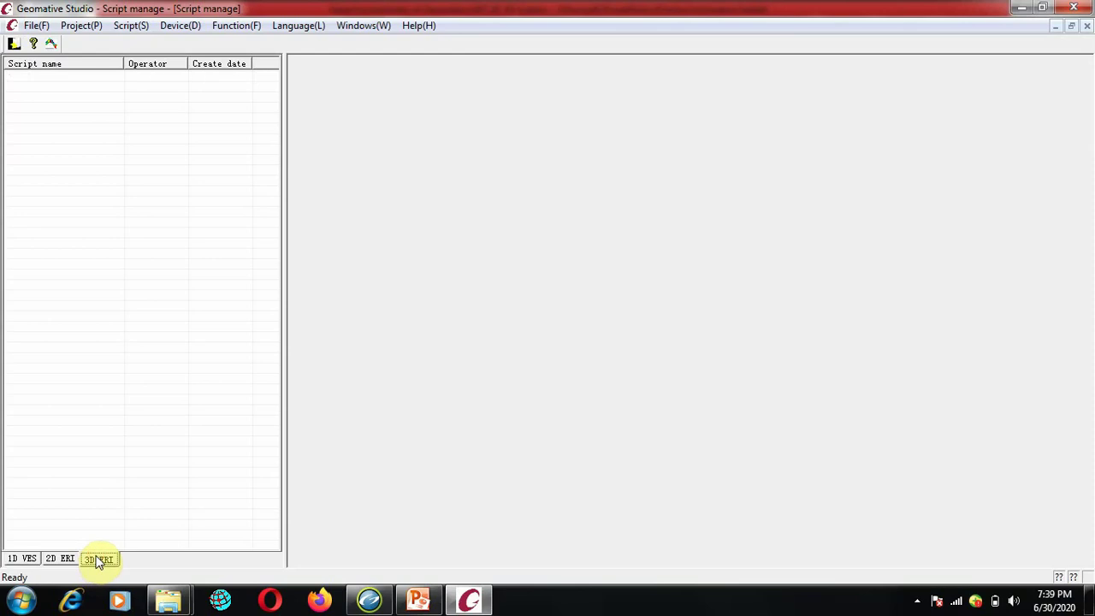
{"action": "right_click", "coordinate": [114, 386]}
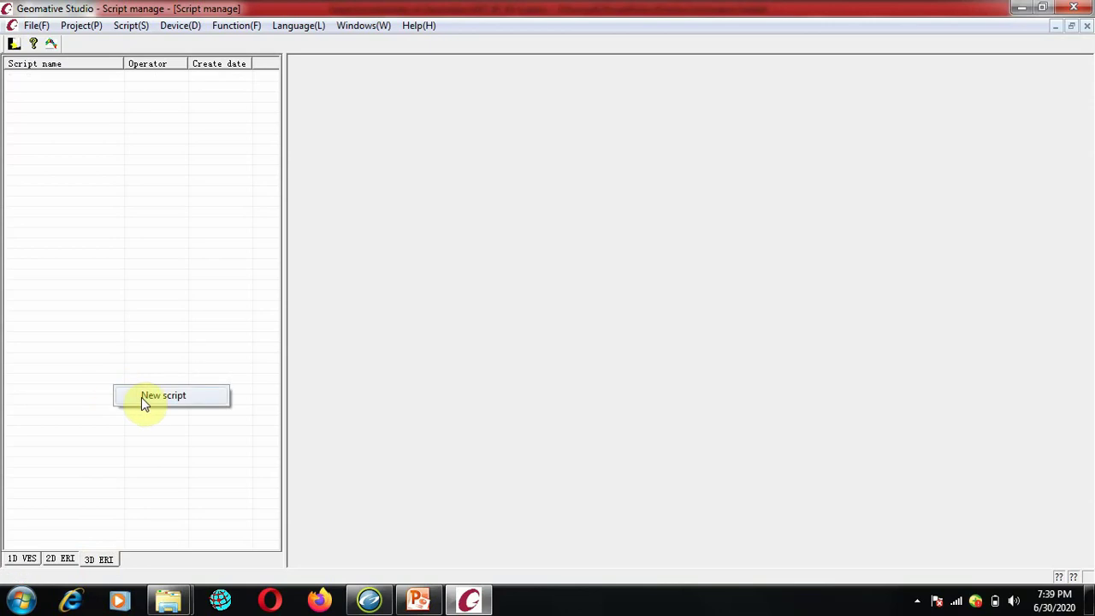
{"action": "left_click", "coordinate": [142, 399]}
{"action": "left_click", "coordinate": [363, 177]}
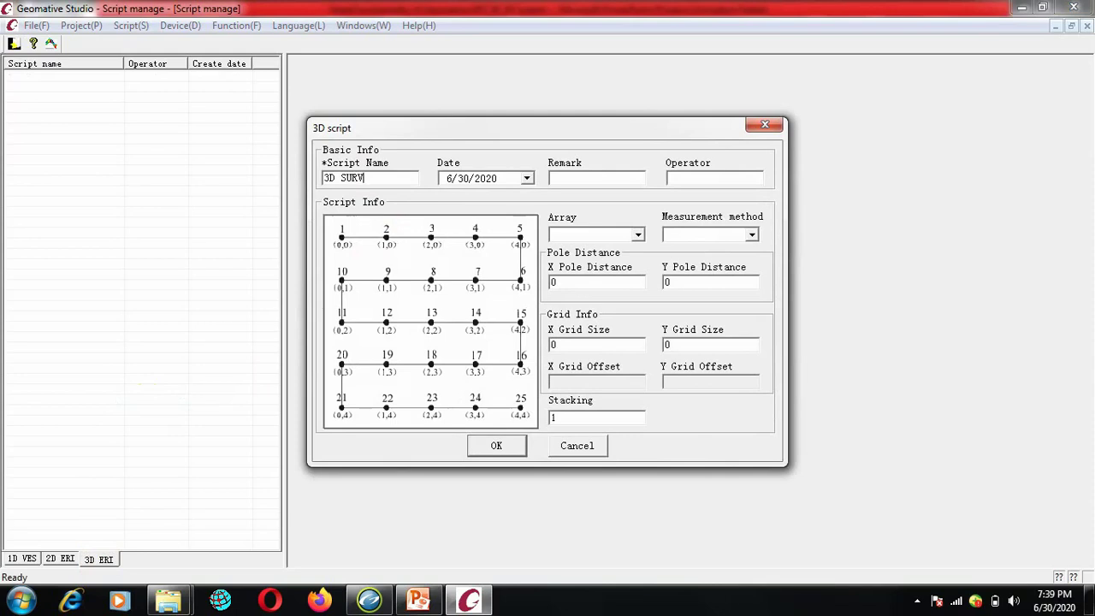
{"action": "left_click", "coordinate": [680, 178]}
{"action": "type", "text": "NC GIDEON"}
Set the 3D script's array to Dipole-Dipole and its measurement method to Cross-Measurement, previewing the Cross-Diagonal layout first.
{"action": "left_click", "coordinate": [575, 236]}
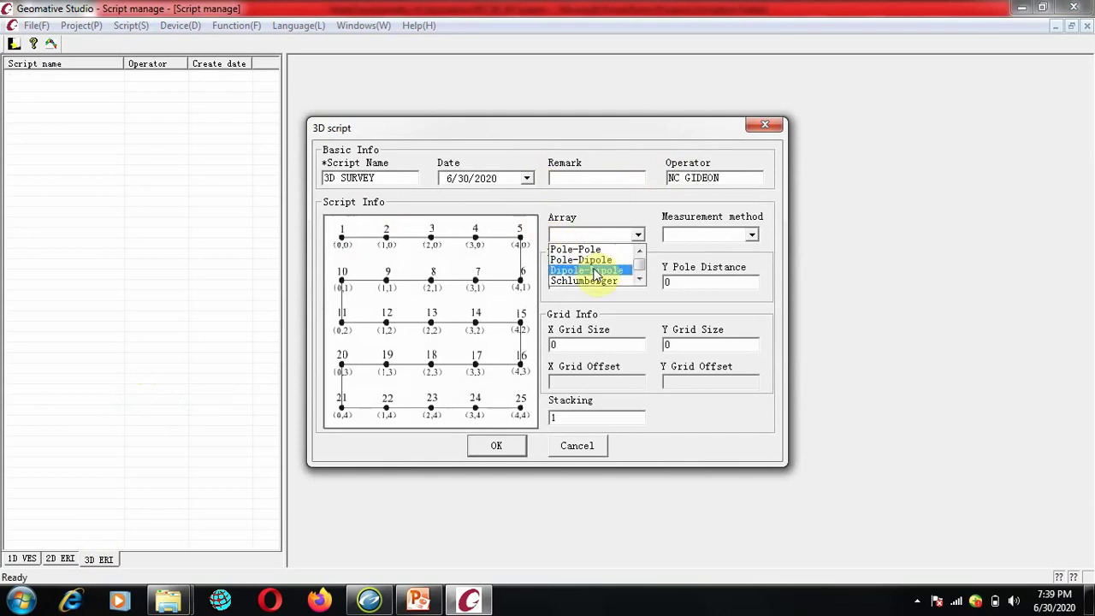
{"action": "left_click", "coordinate": [589, 270]}
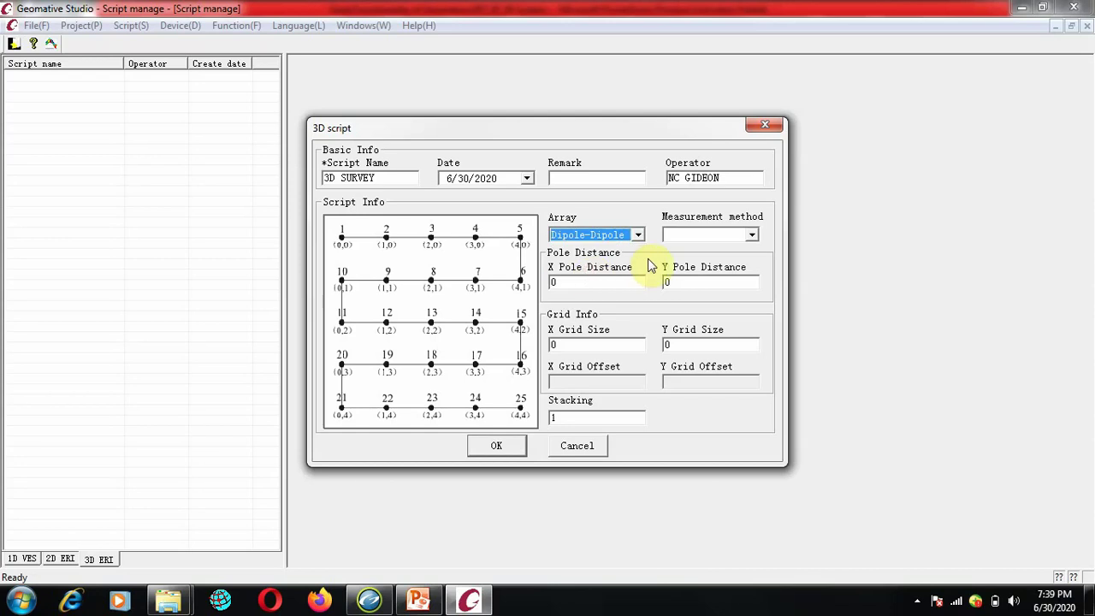
{"action": "left_click", "coordinate": [723, 238]}
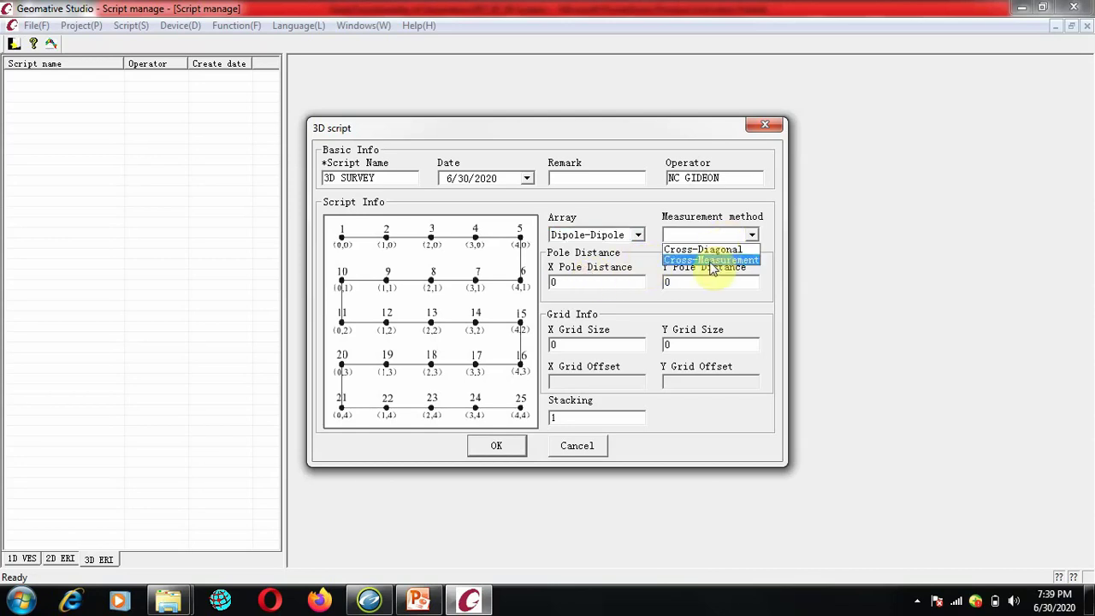
{"action": "left_click", "coordinate": [708, 249]}
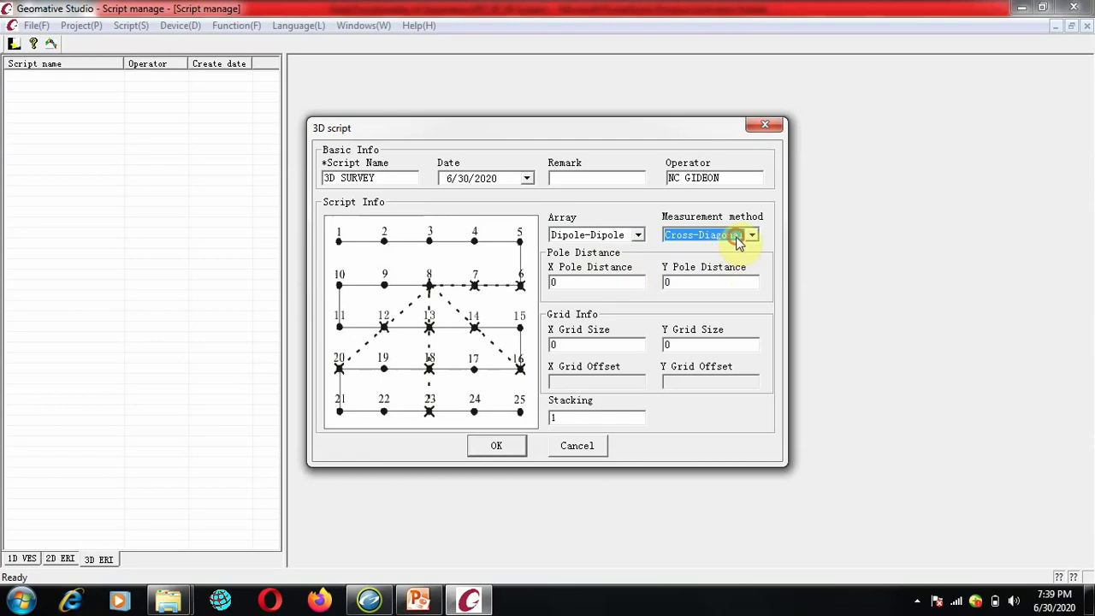
{"action": "left_click", "coordinate": [737, 242]}
{"action": "left_click", "coordinate": [725, 257]}
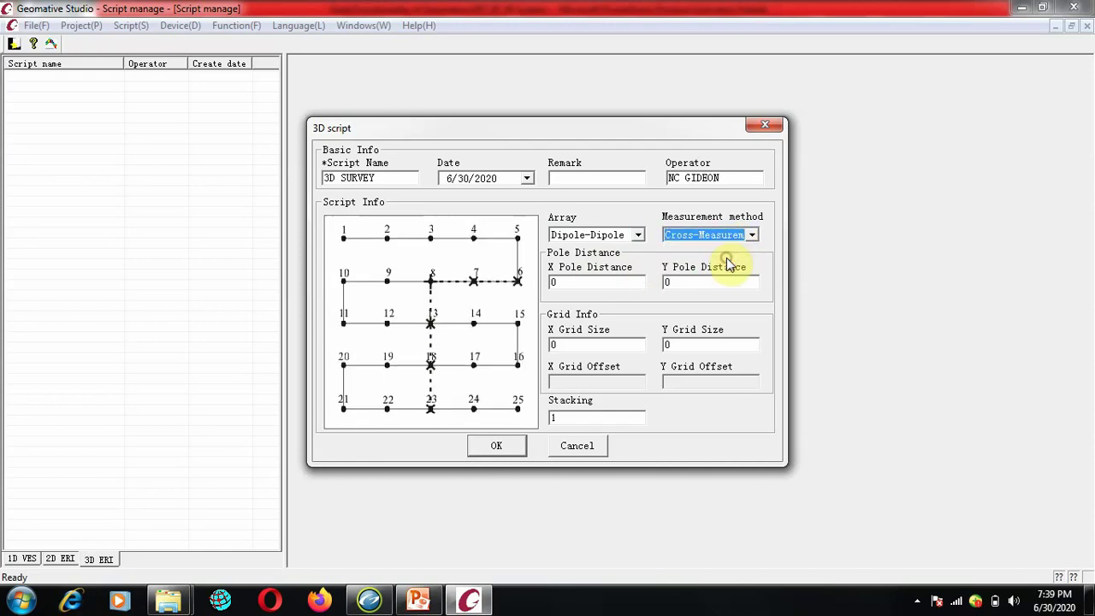
Set both the X and Y pole distances of the 3D script to 100.
{"action": "double_click", "coordinate": [578, 284]}
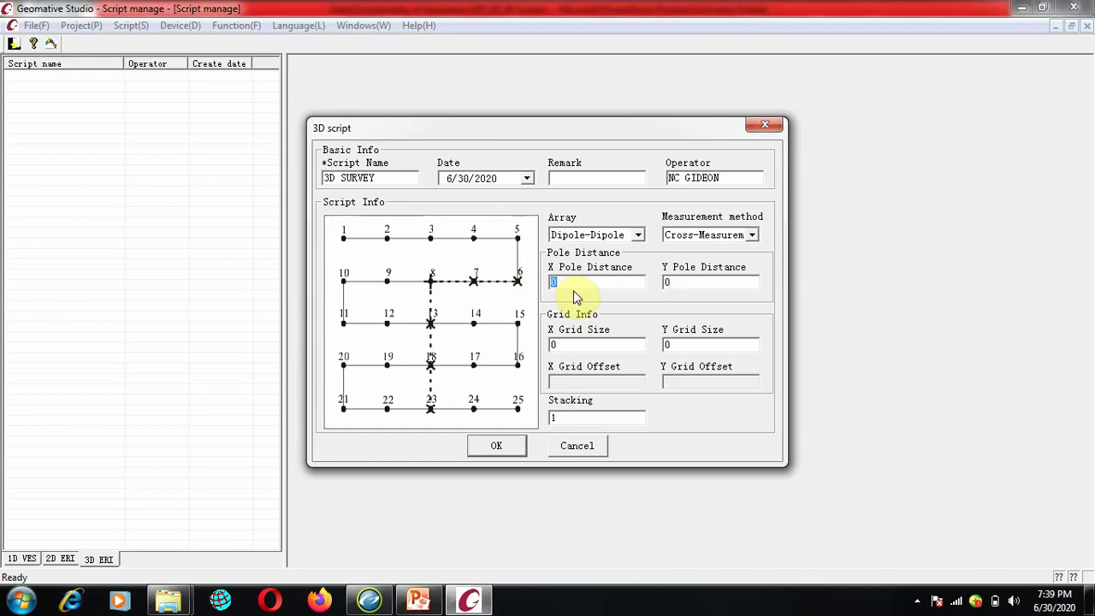
{"action": "type", "text": "100"}
{"action": "double_click", "coordinate": [665, 282]}
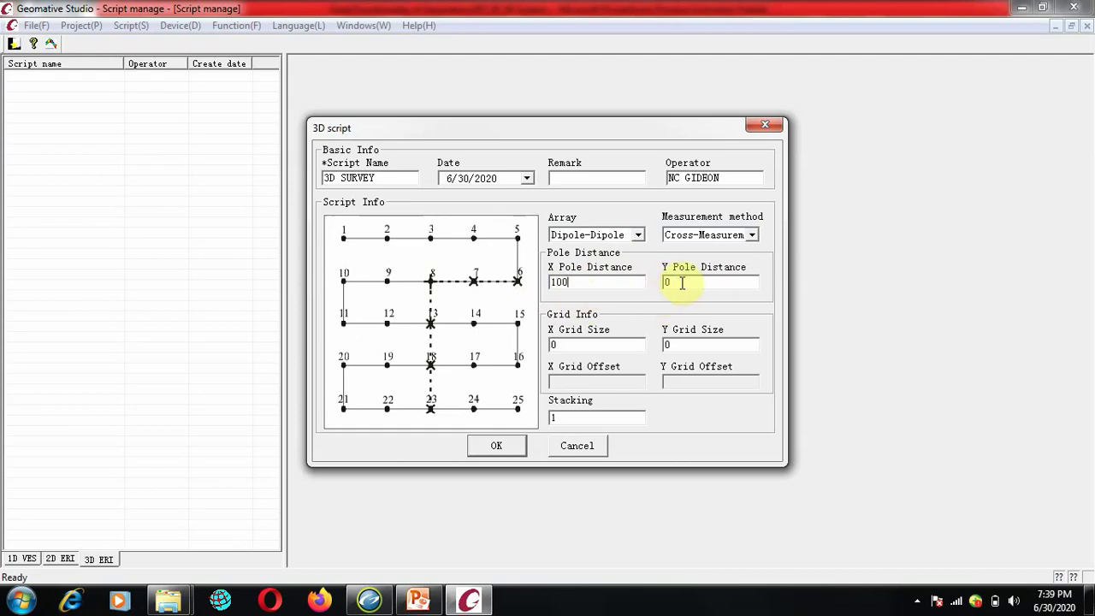
{"action": "type", "text": "100"}
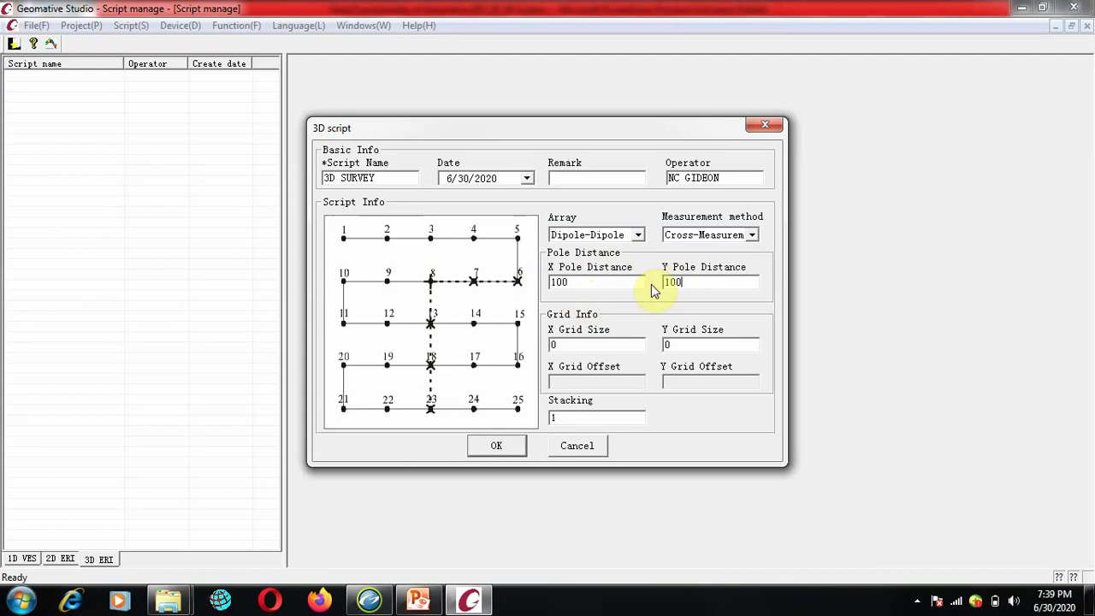
Set the X and Y grid sizes to 10 and the stacking to 2, and create the 3D script.
{"action": "double_click", "coordinate": [552, 346]}
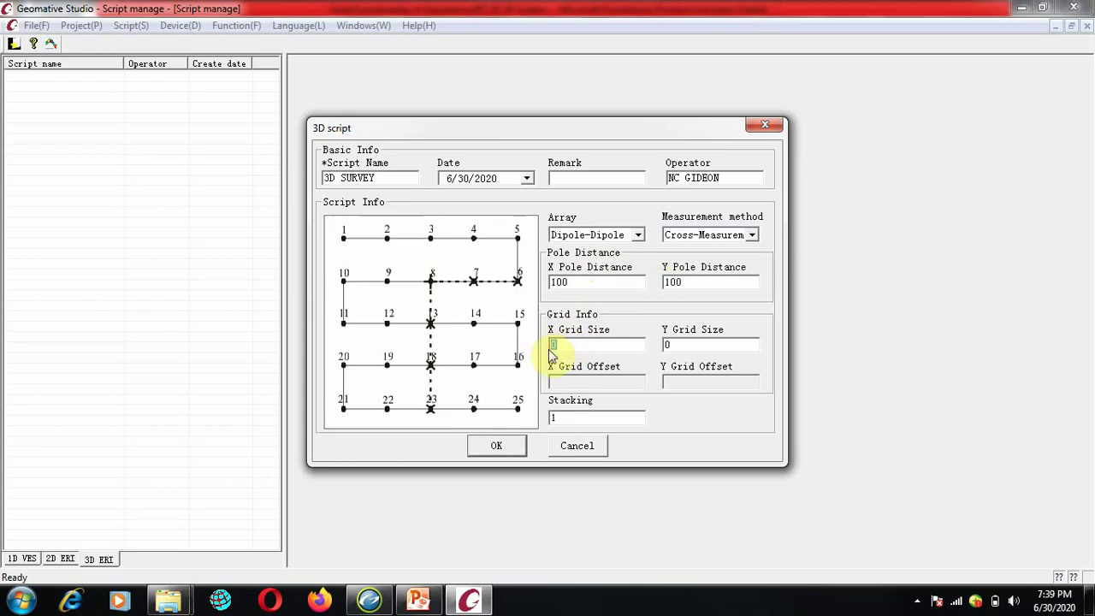
{"action": "type", "text": "1"}
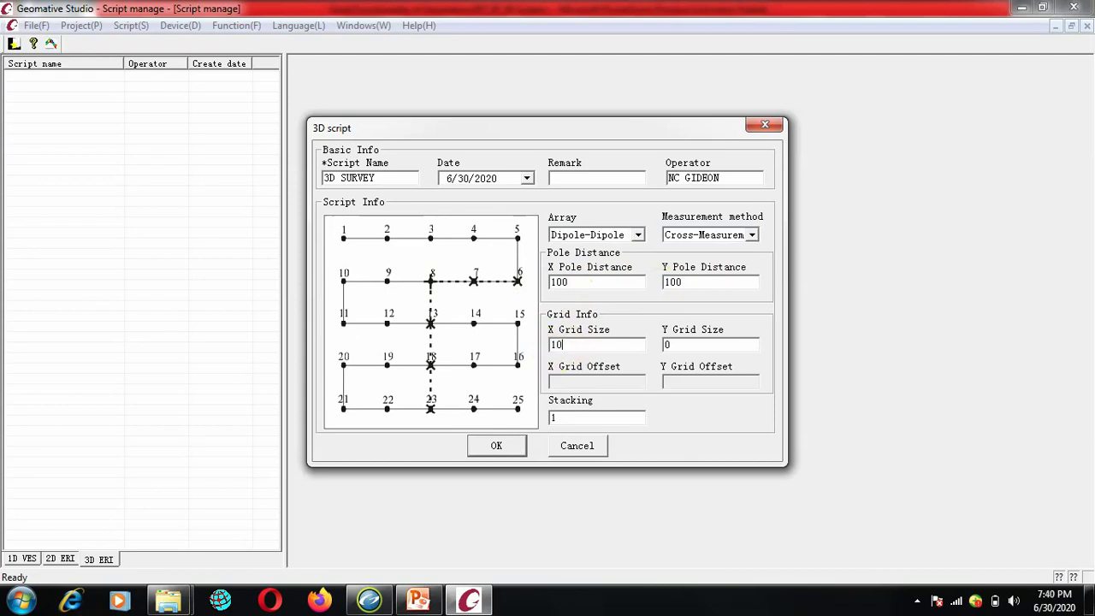
{"action": "double_click", "coordinate": [664, 345]}
{"action": "type", "text": "10"}
{"action": "double_click", "coordinate": [552, 417]}
{"action": "type", "text": "2"}
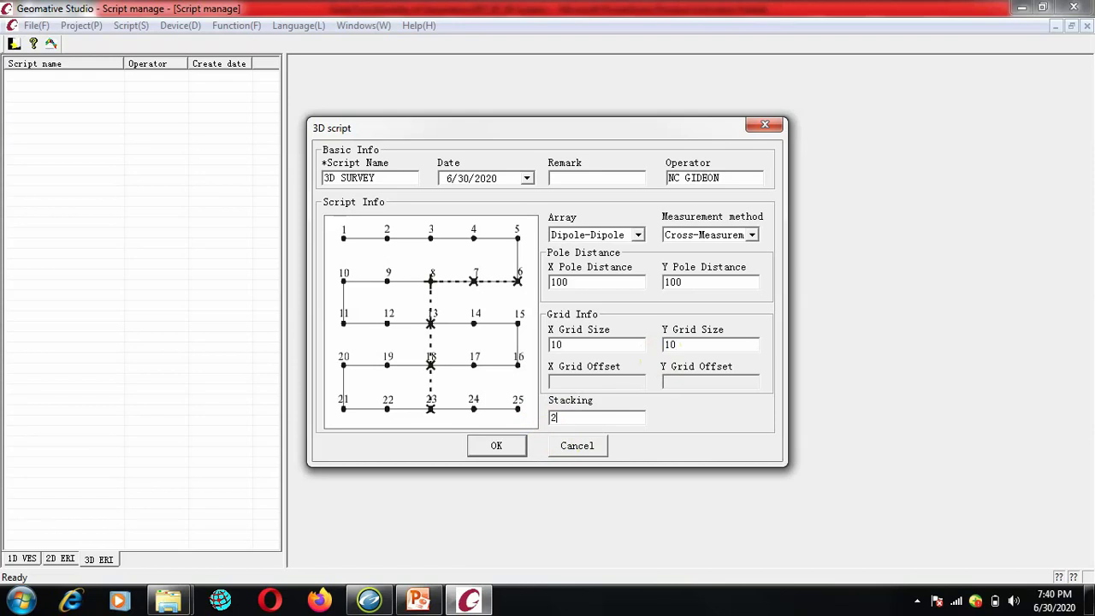
{"action": "left_click", "coordinate": [497, 447]}
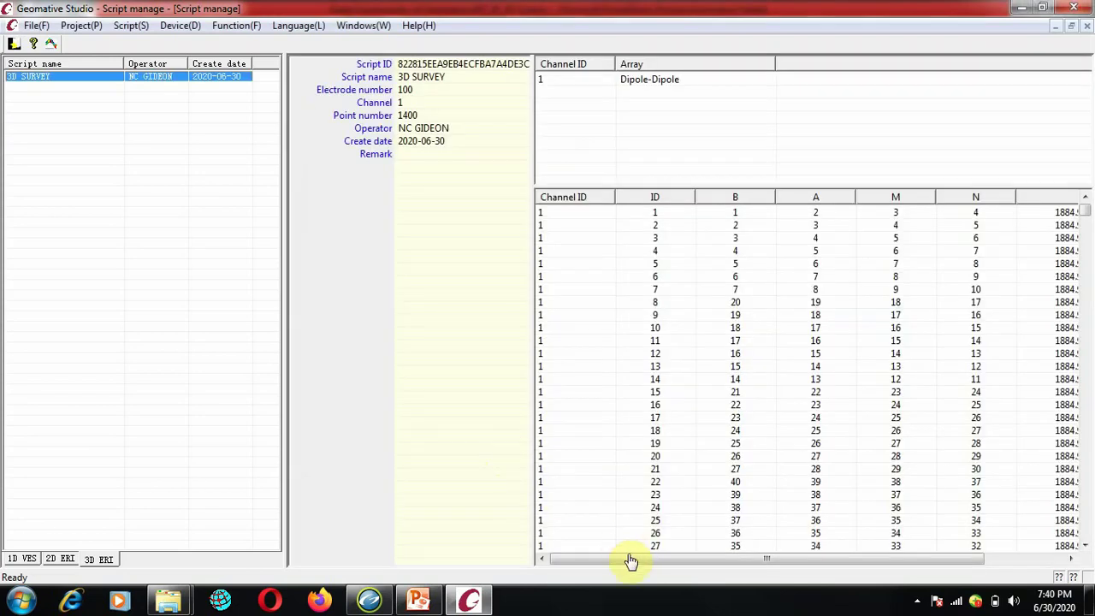
Examine the 3D script's electrode, K and Stack columns and the stored details of the 2DSURVEY and 1DVES scripts.
{"action": "left_click_drag", "start_coordinate": [629, 561], "coordinate": [764, 562]}
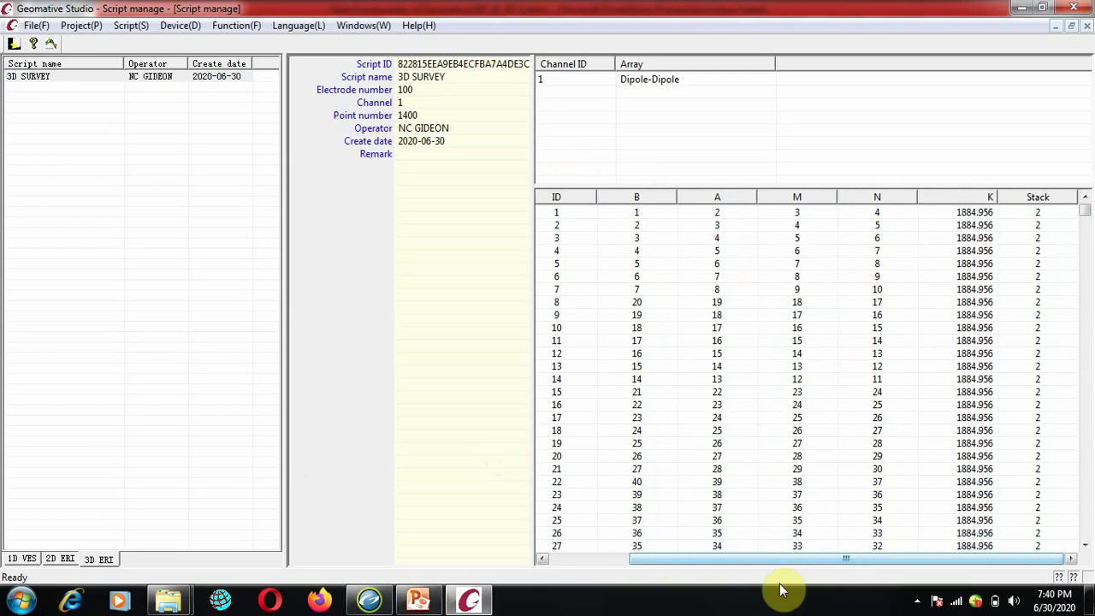
{"action": "left_click_drag", "start_coordinate": [789, 560], "coordinate": [877, 571]}
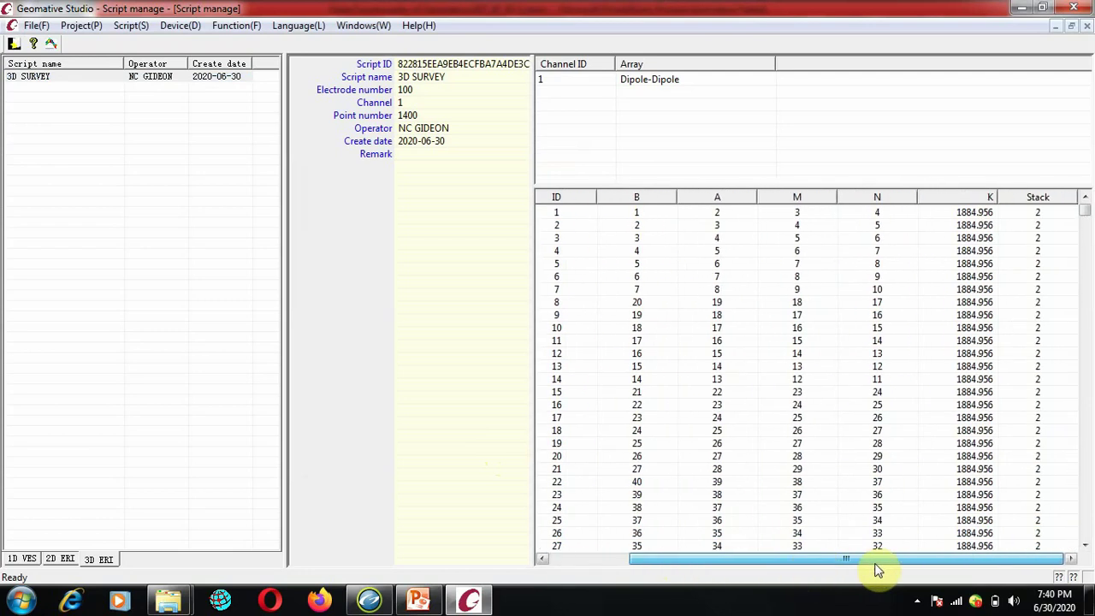
{"action": "left_click_drag", "start_coordinate": [755, 559], "coordinate": [716, 560]}
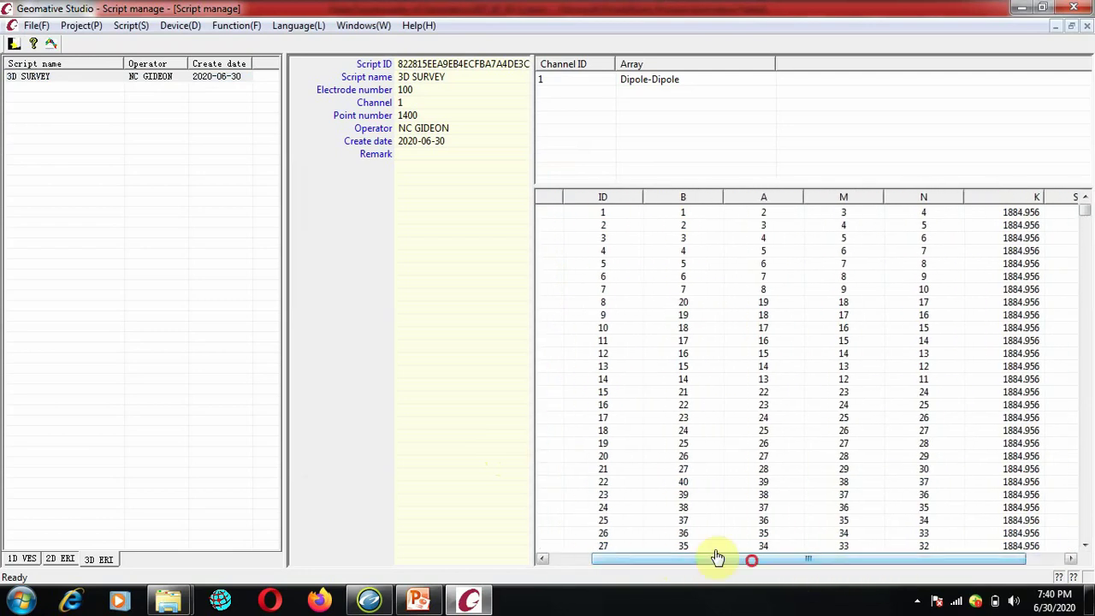
{"action": "left_click", "coordinate": [34, 78]}
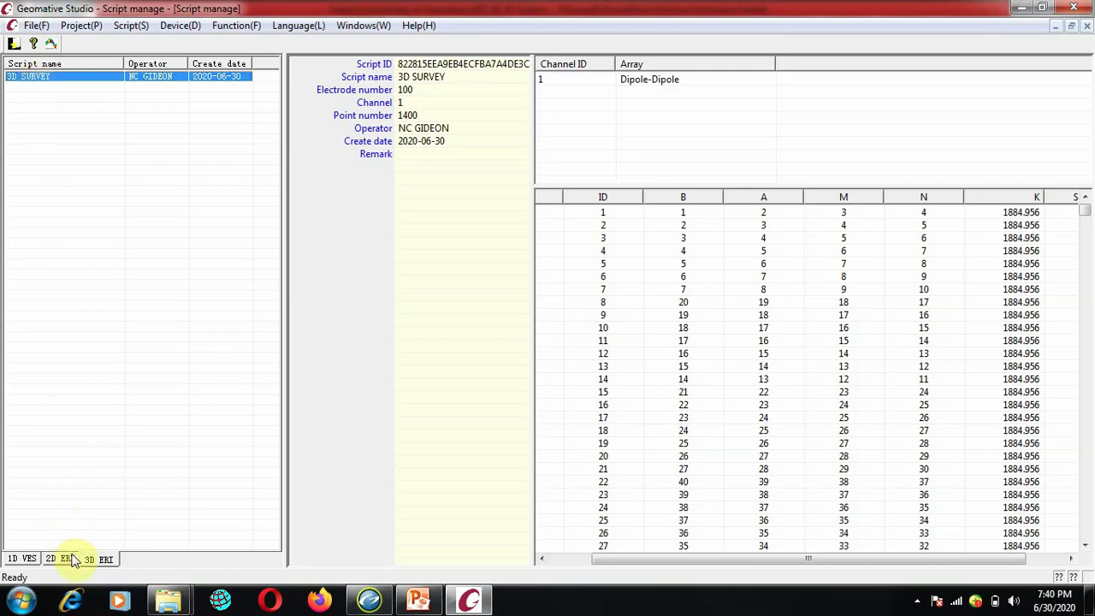
{"action": "left_click", "coordinate": [67, 559]}
{"action": "left_click", "coordinate": [36, 77]}
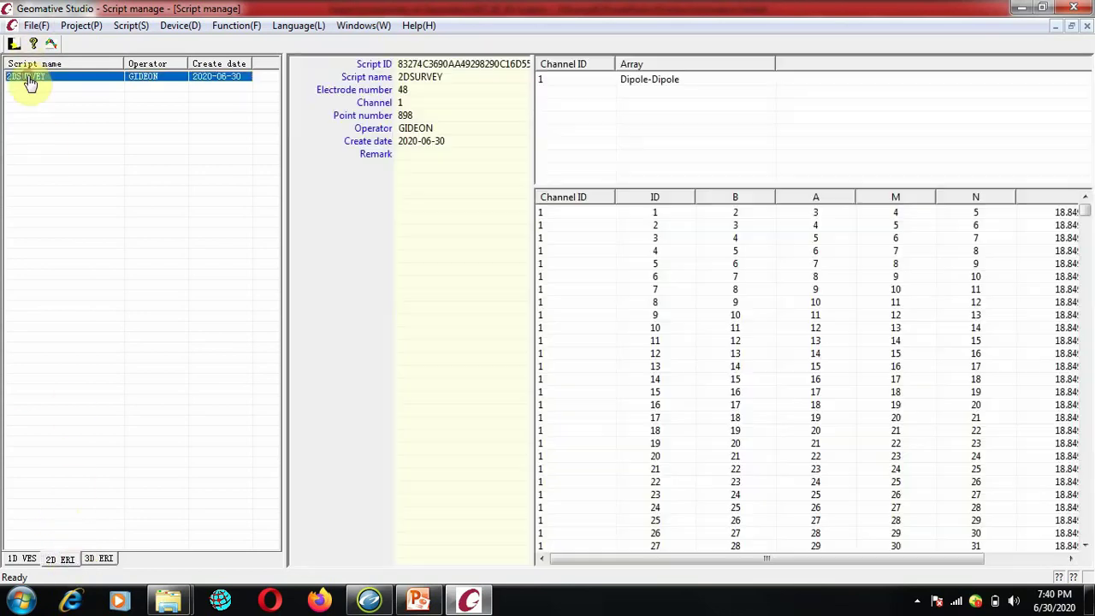
{"action": "left_click", "coordinate": [21, 557]}
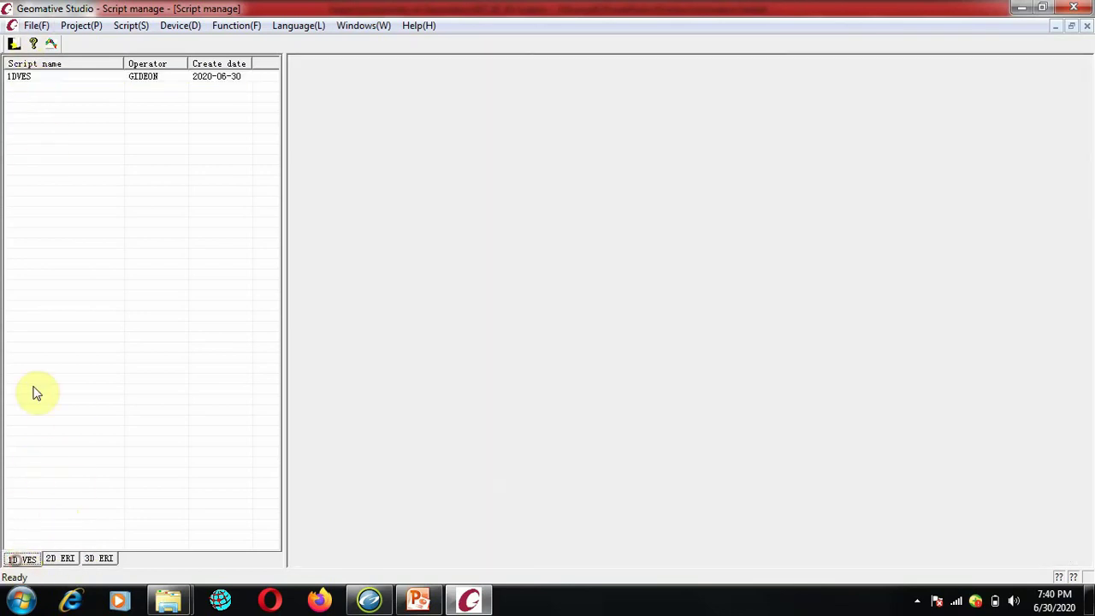
{"action": "left_click", "coordinate": [25, 78]}
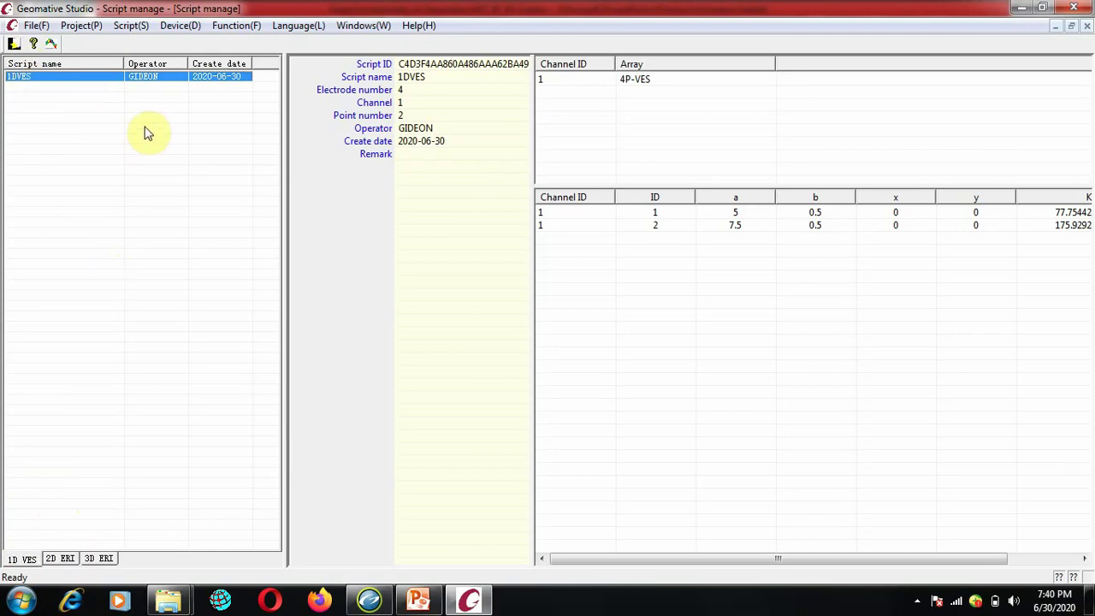
{"action": "left_click", "coordinate": [166, 184]}
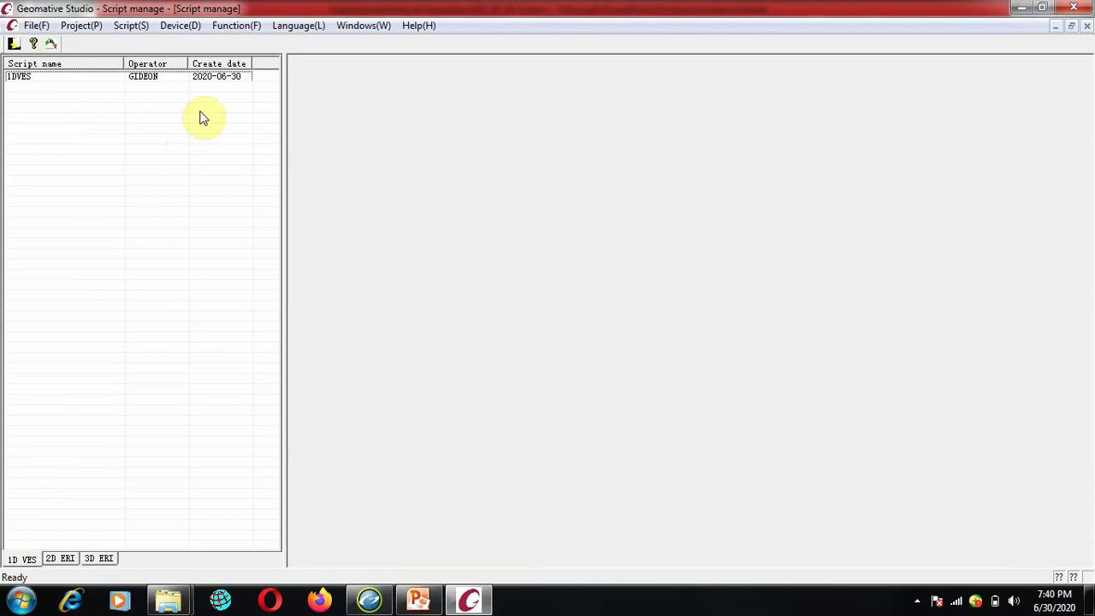
Open the Synchronization window and examine the connected mainframe choices and the script transfer lists.
{"action": "left_click", "coordinate": [224, 27]}
{"action": "left_click", "coordinate": [239, 44]}
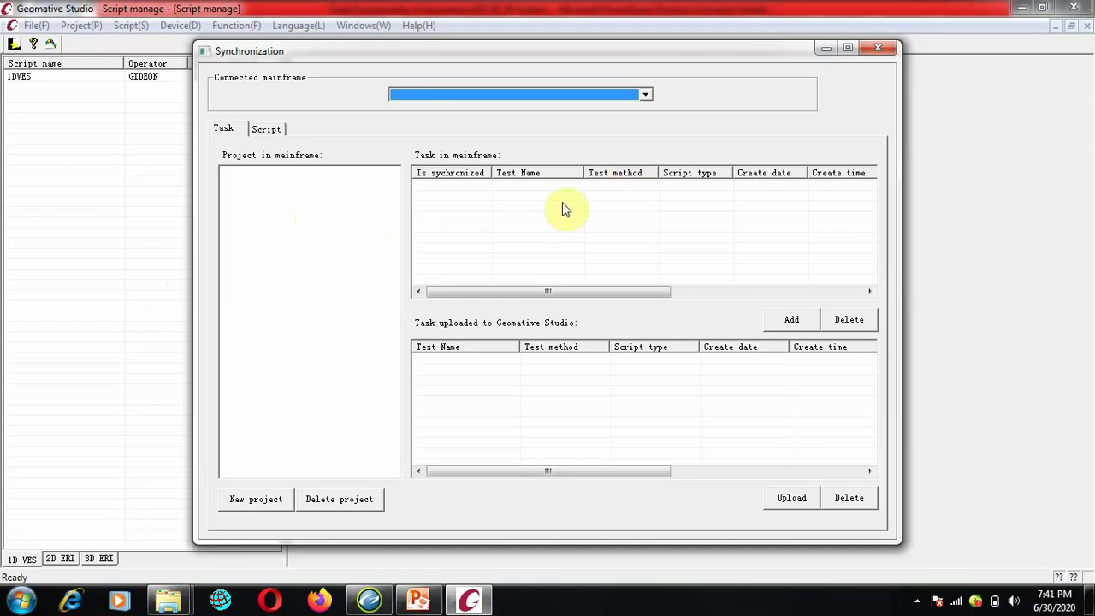
{"action": "left_click", "coordinate": [563, 96]}
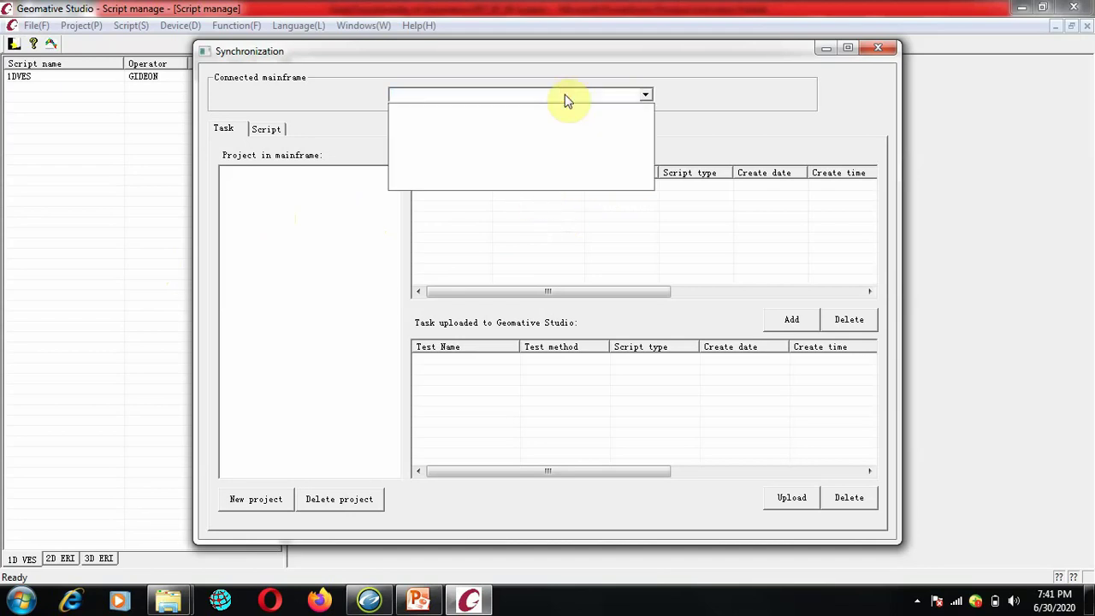
{"action": "left_click", "coordinate": [718, 116]}
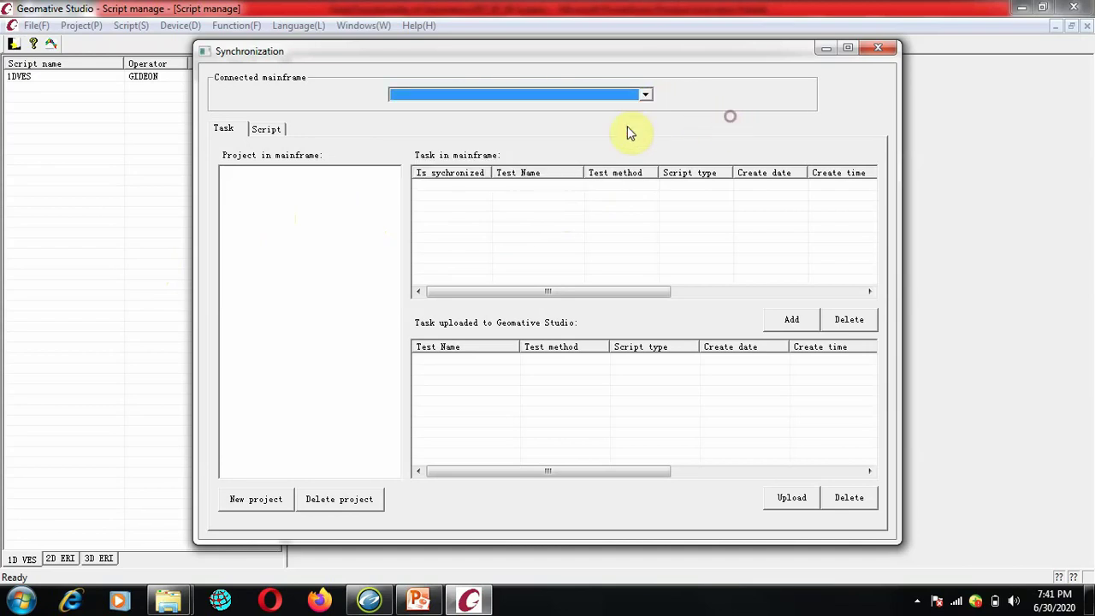
{"action": "left_click", "coordinate": [267, 130]}
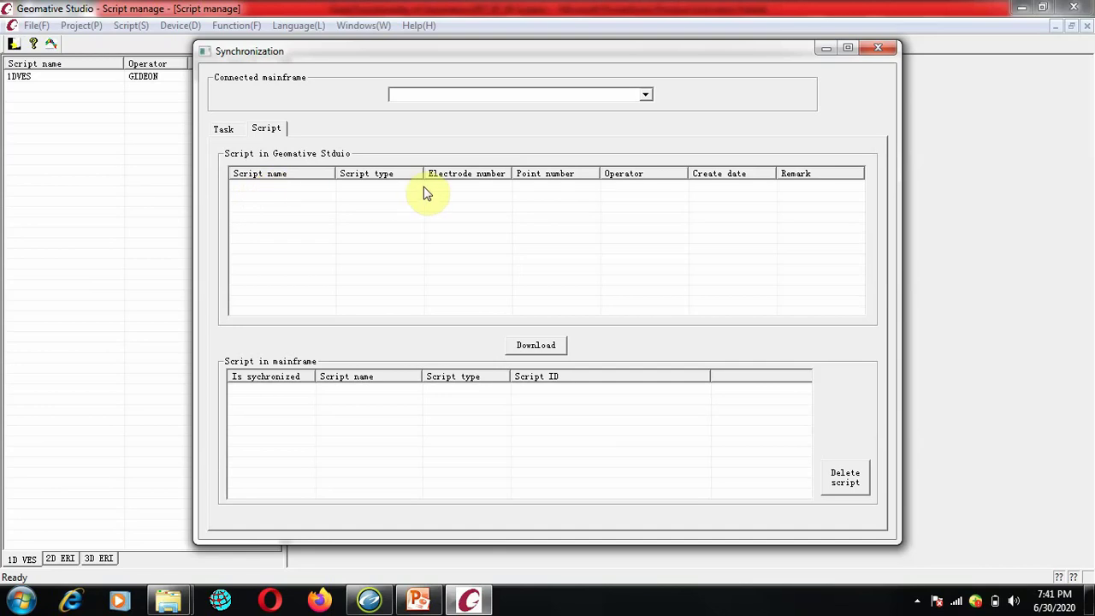
Examine the mainframe's project, task upload and script lists, try the Add function for tasks, and close the Synchronization window.
{"action": "left_click", "coordinate": [223, 129]}
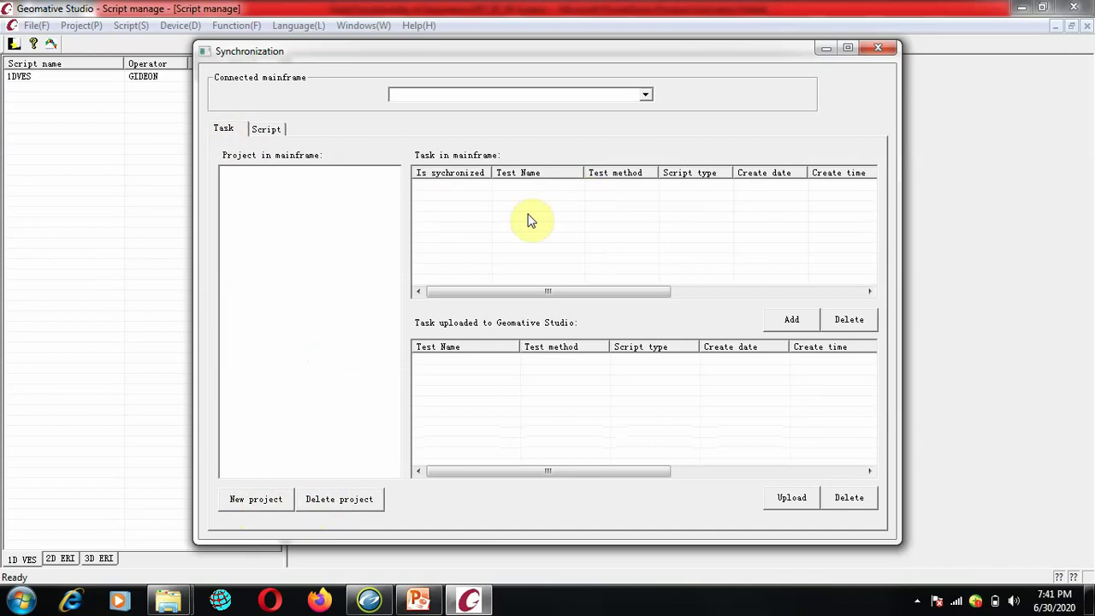
{"action": "left_click", "coordinate": [289, 192]}
{"action": "left_click", "coordinate": [472, 96]}
{"action": "left_click", "coordinate": [741, 147]}
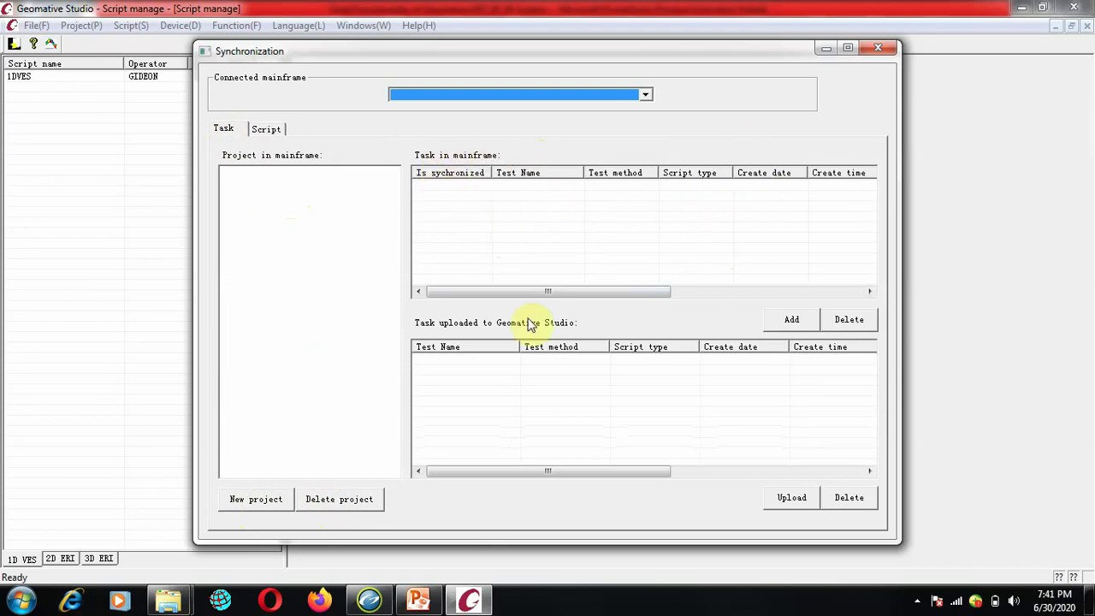
{"action": "left_click", "coordinate": [796, 320]}
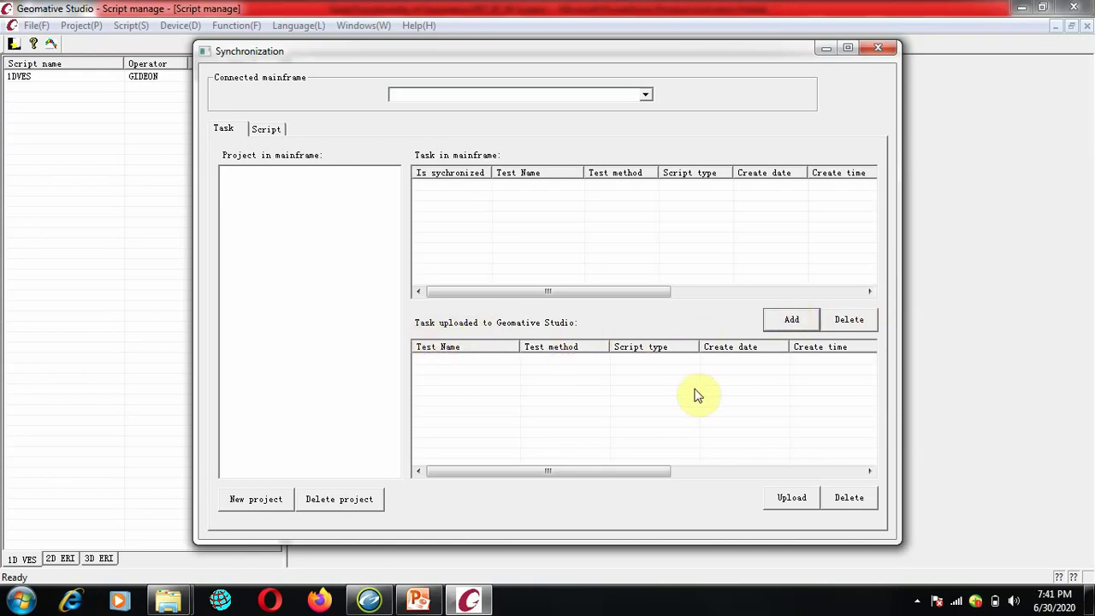
{"action": "left_click_drag", "start_coordinate": [637, 472], "coordinate": [544, 471]}
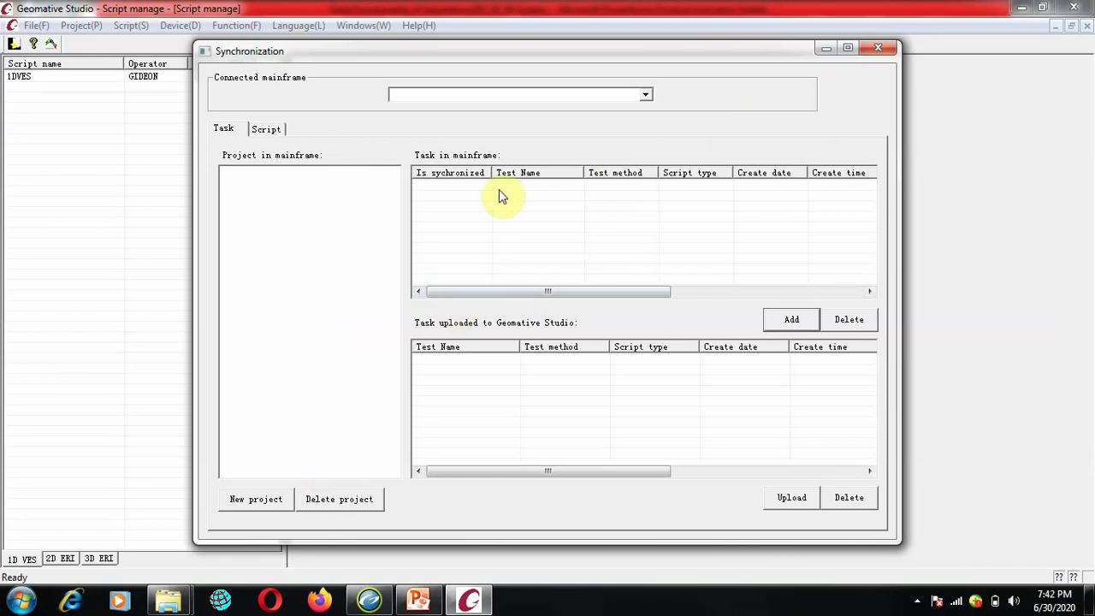
{"action": "left_click", "coordinate": [272, 129]}
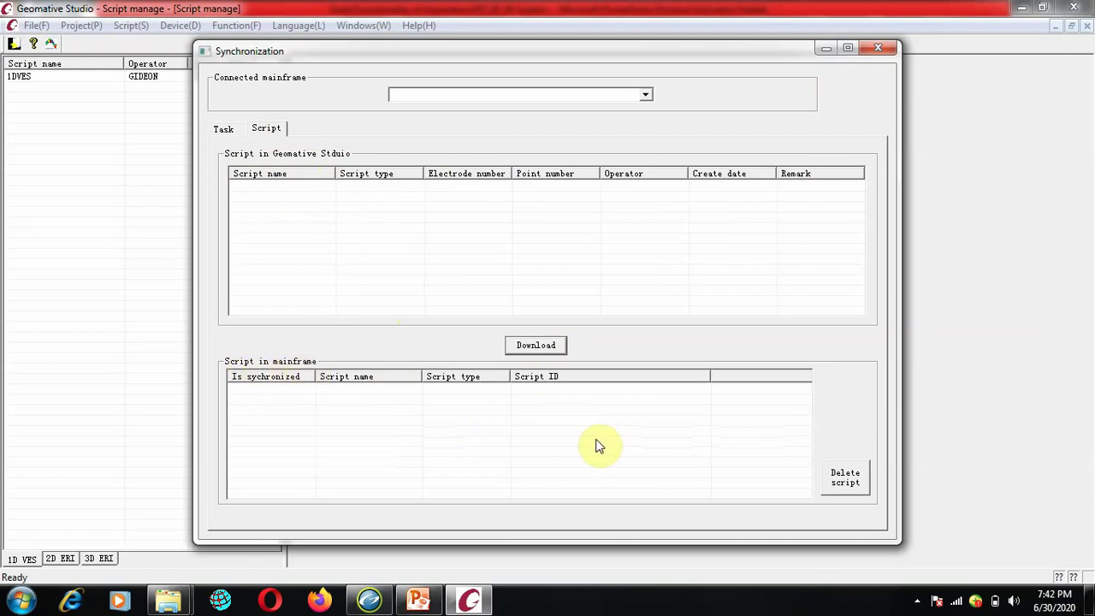
{"action": "left_click", "coordinate": [878, 48]}
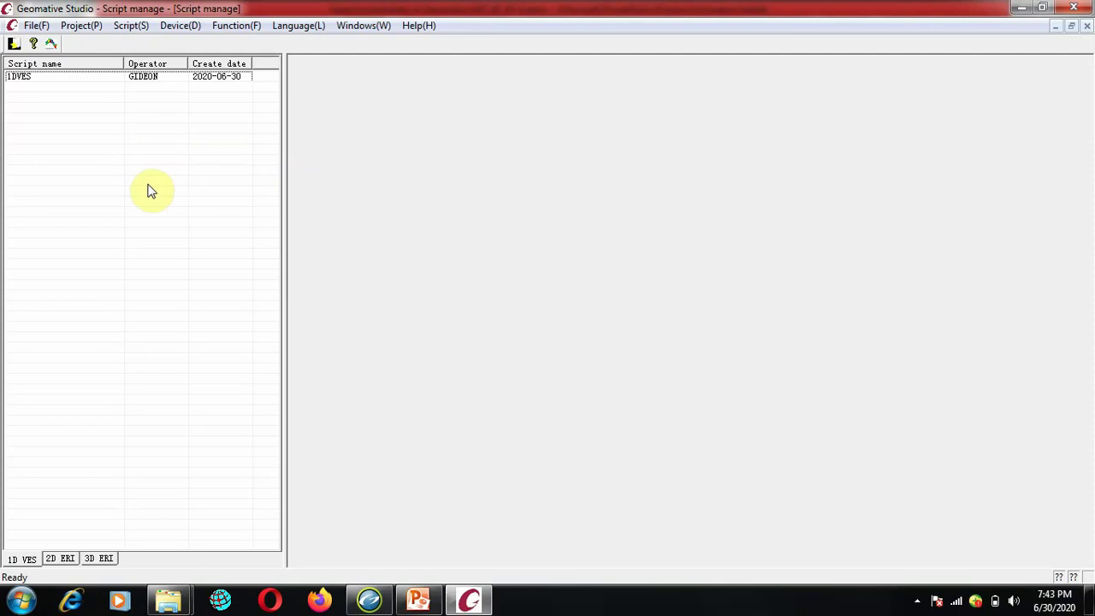
Switch to PowerPoint and present slide 3, Contacts : Purchase/Hire/Training, as a slide show.
{"action": "left_click", "coordinate": [418, 601]}
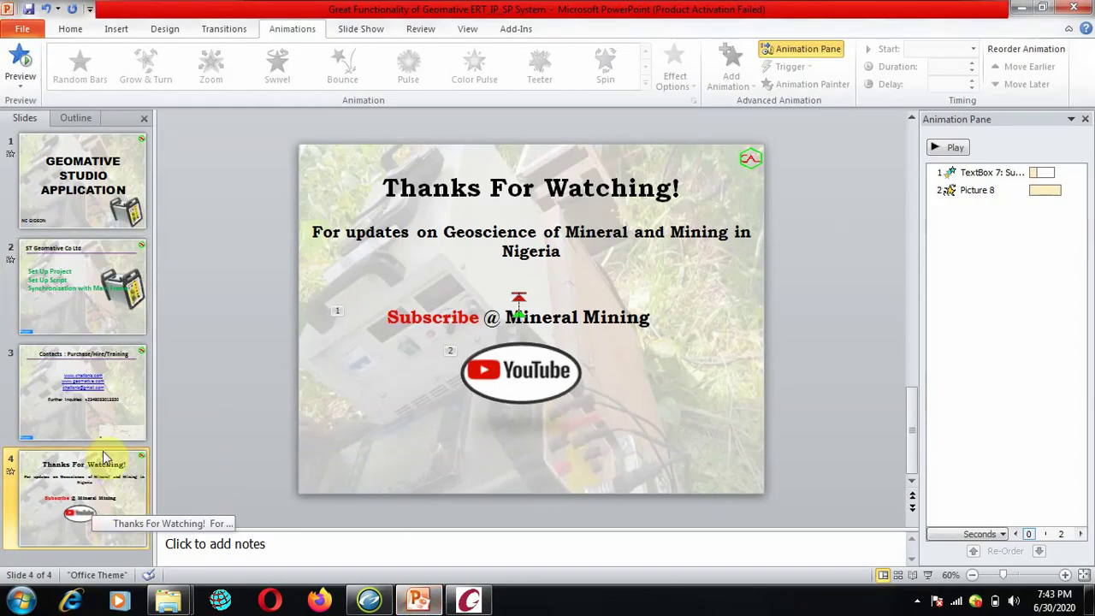
{"action": "left_click", "coordinate": [101, 389]}
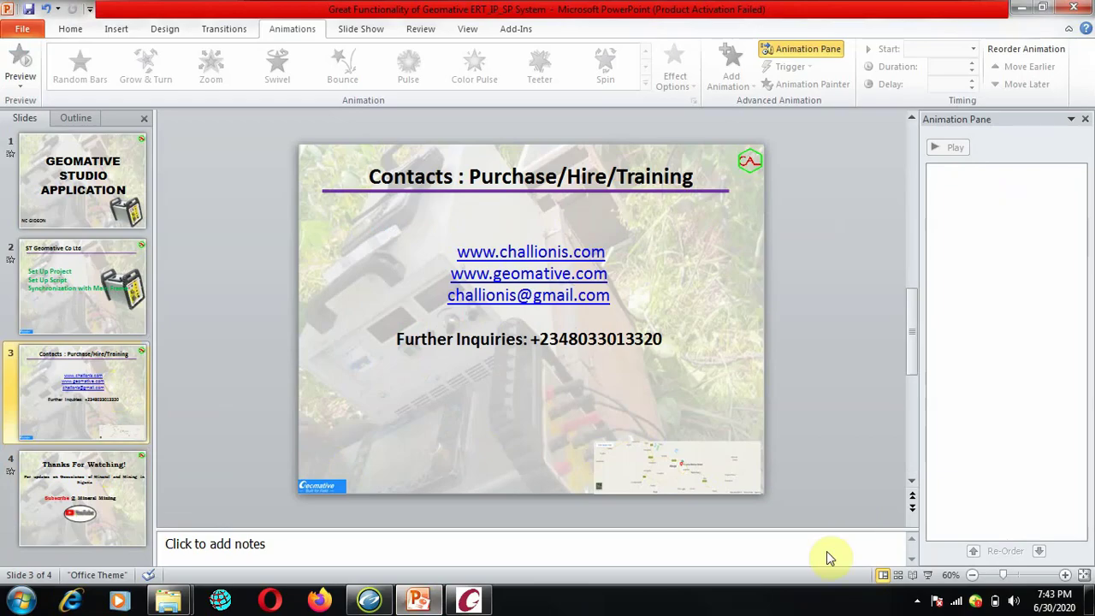
{"action": "left_click", "coordinate": [927, 574]}
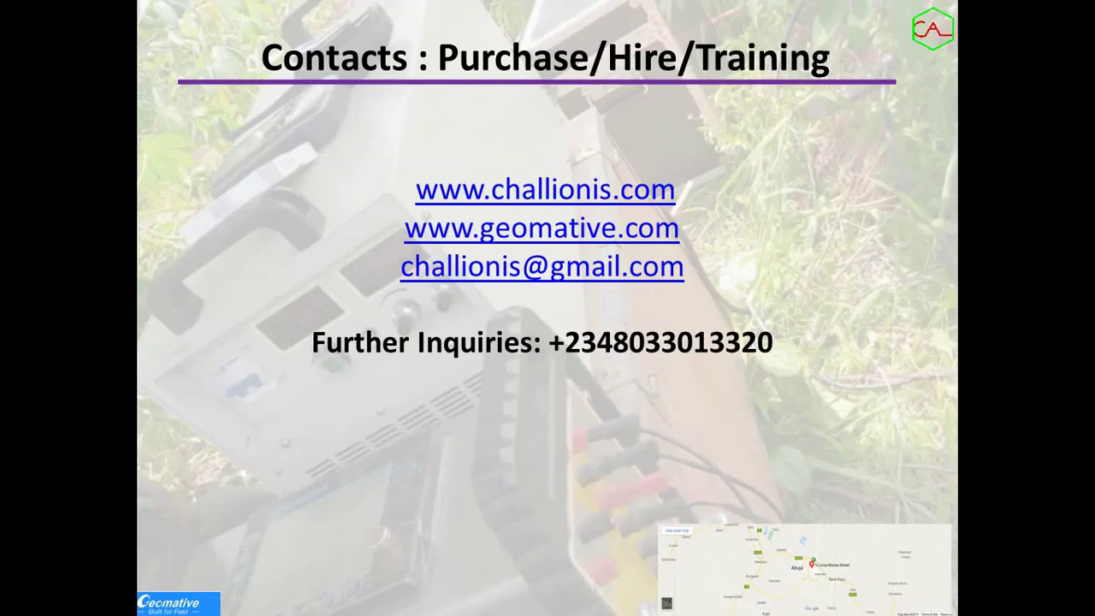